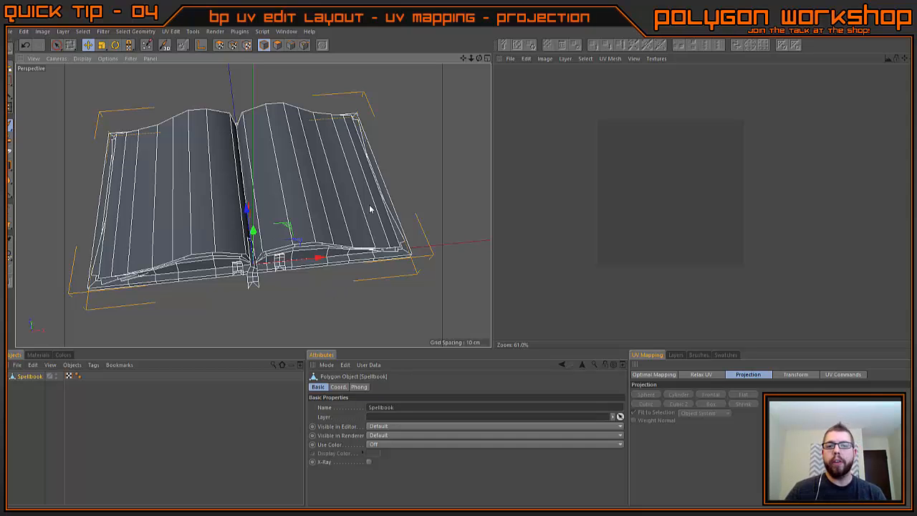
Switch the Spellbook to UV polygon editing, select all of its UV polygons and apply a Box projection
left_click_drag(326, 255, 405, 292, "alt")
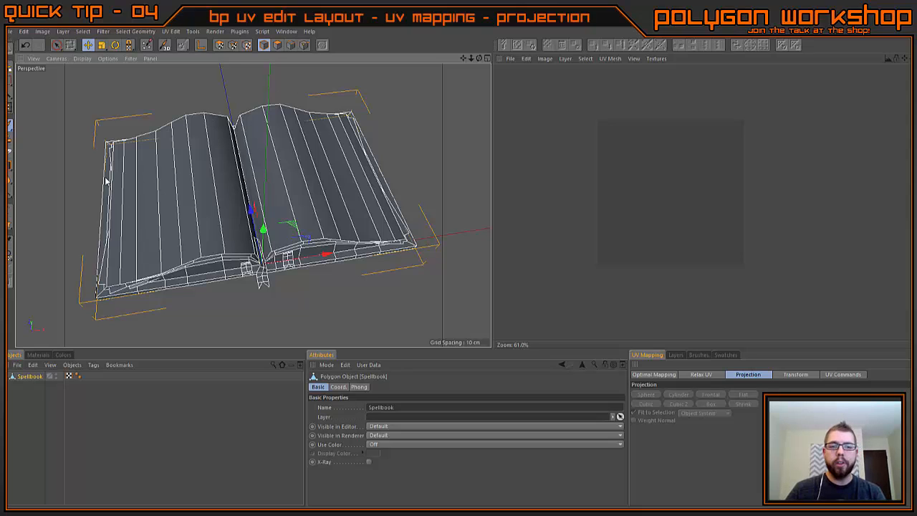
left_click(220, 46)
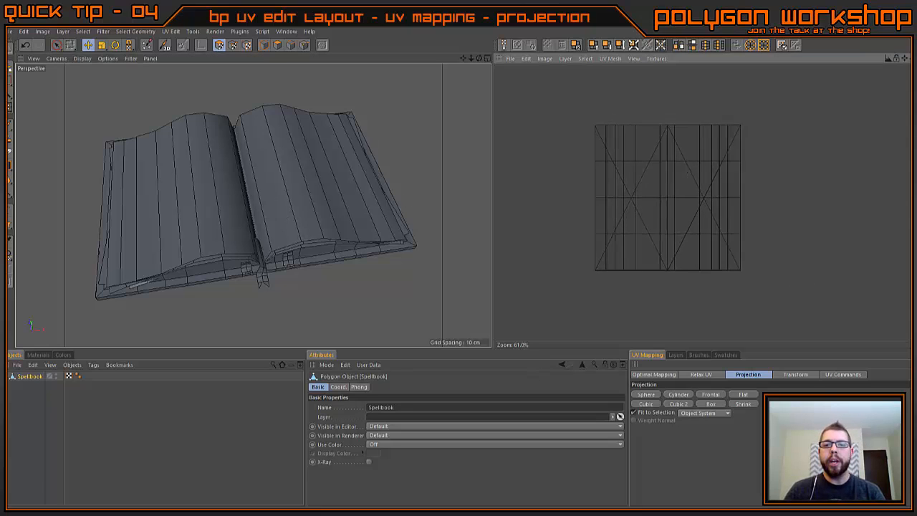
scroll(665, 258, "up", 2)
scroll(707, 159, "up", 2)
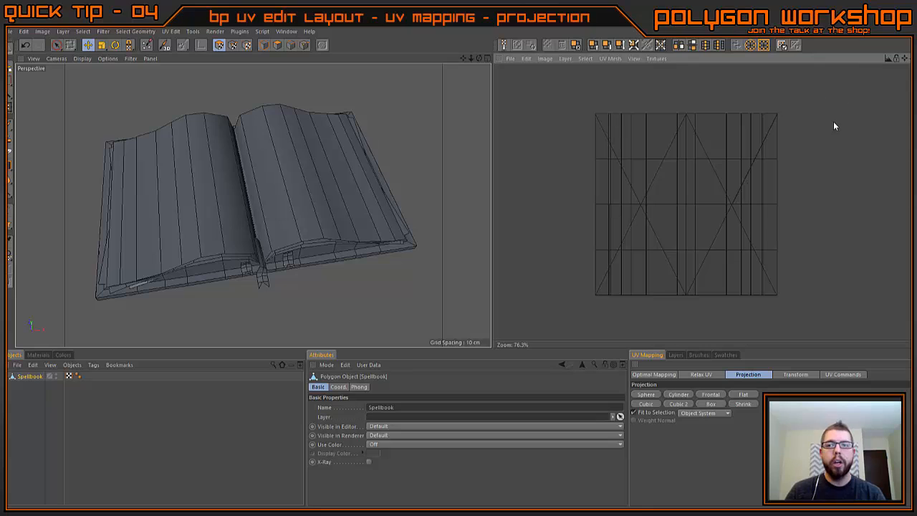
key("ctrl+a")
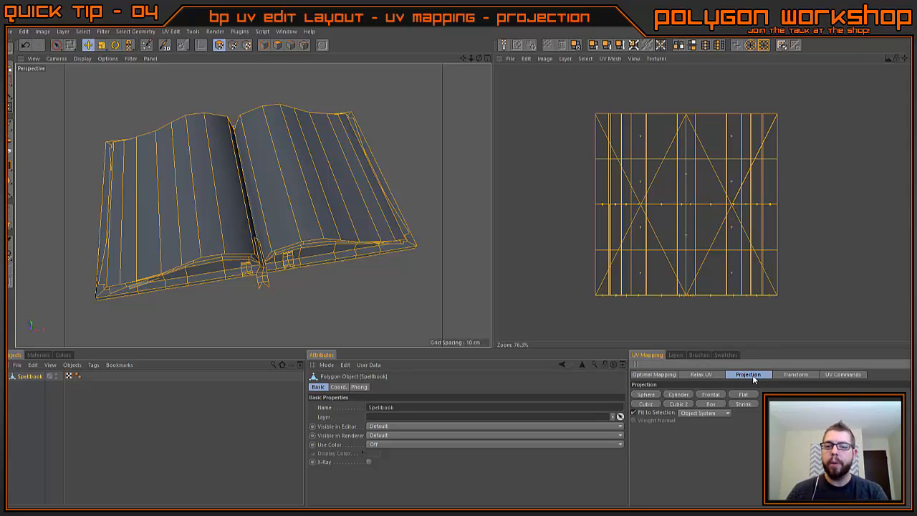
left_click(711, 405)
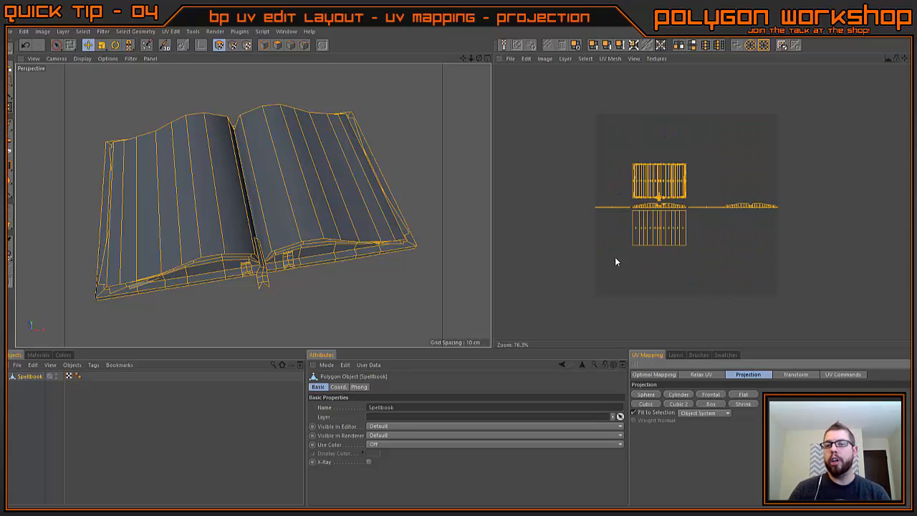
Inspect the projected UV layout, selecting the thin side islands and the far end island to compare them with the book's sides
scroll(623, 279, "up", 5)
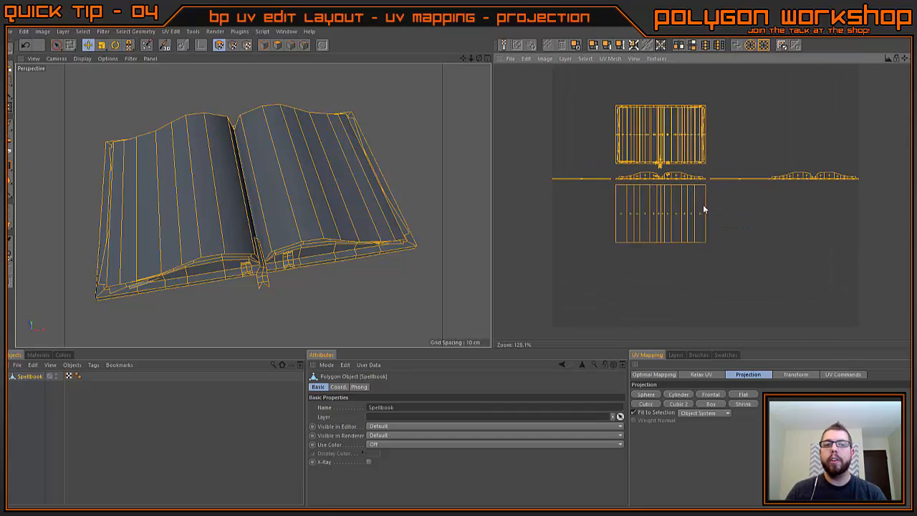
scroll(364, 215, "down", 8)
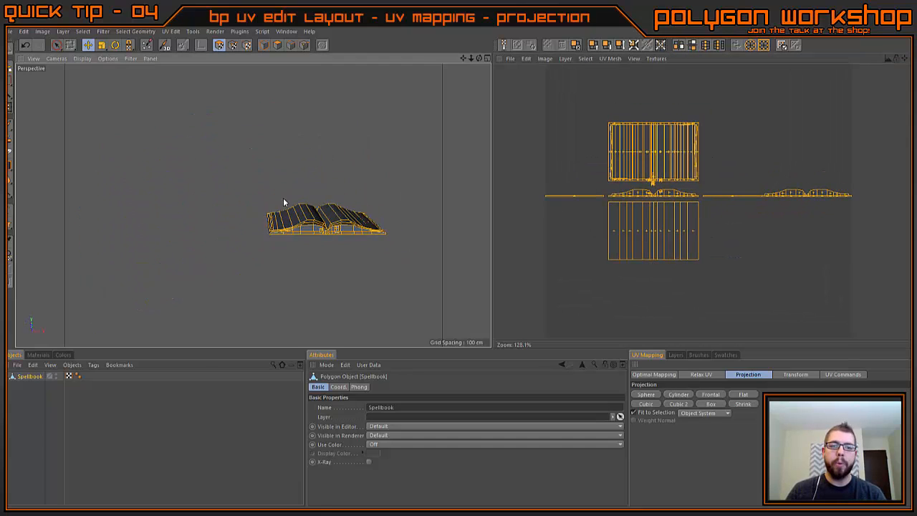
left_click_drag(283, 203, 309, 171, "alt")
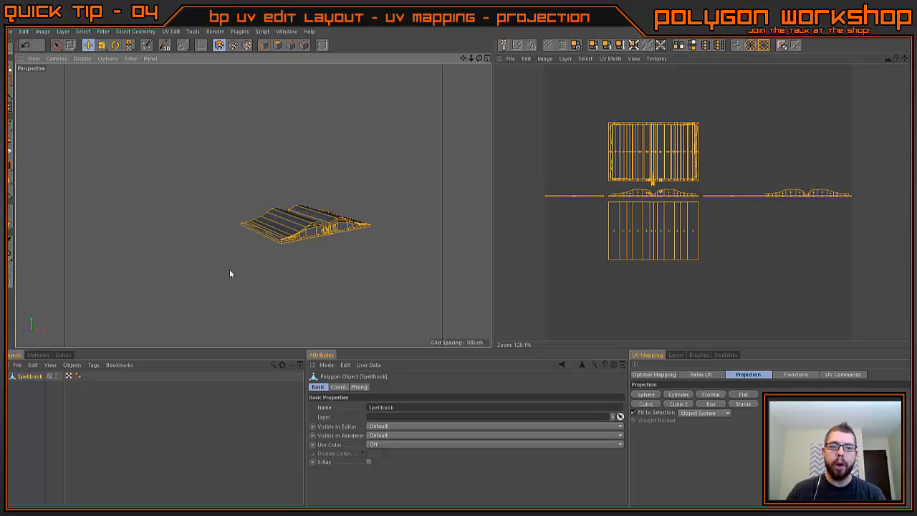
left_click_drag(342, 249, 237, 214, "alt")
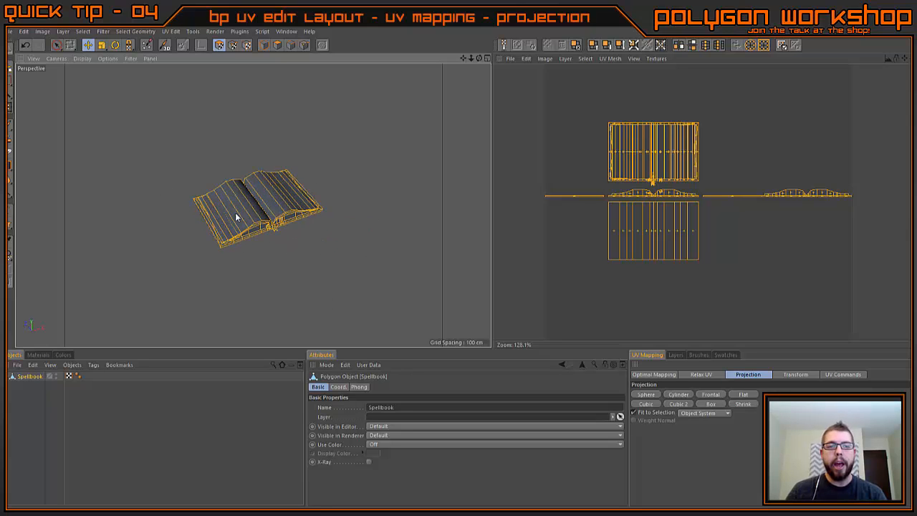
scroll(278, 201, "up", 6)
mouse_move(290, 242)
left_mouse_down("alt")
mouse_move(307, 246)
mouse_move(278, 241)
left_mouse_up("alt")
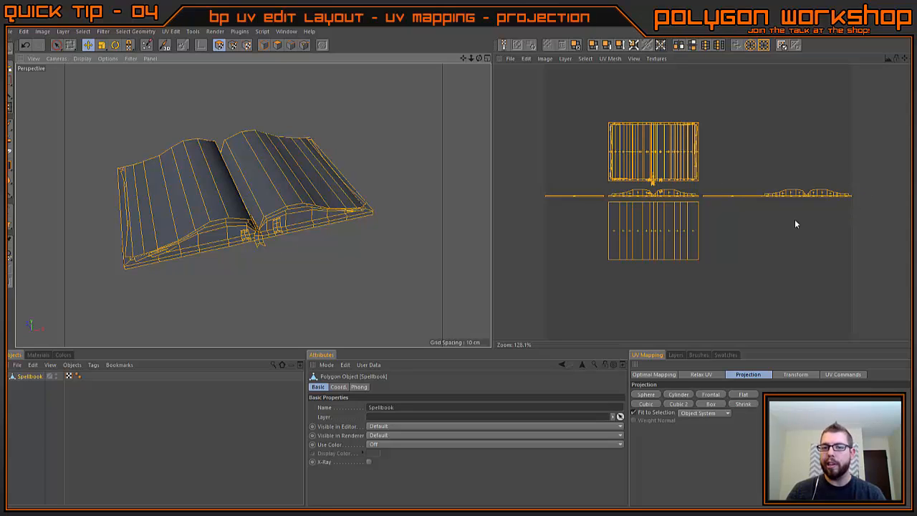
key("space")
left_click(578, 196)
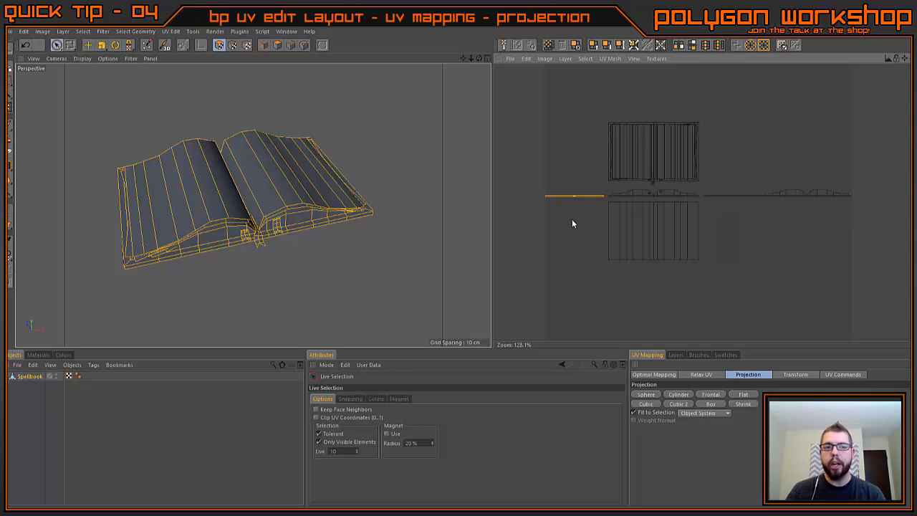
left_click_drag(158, 247, 317, 237, "alt")
left_click(734, 195)
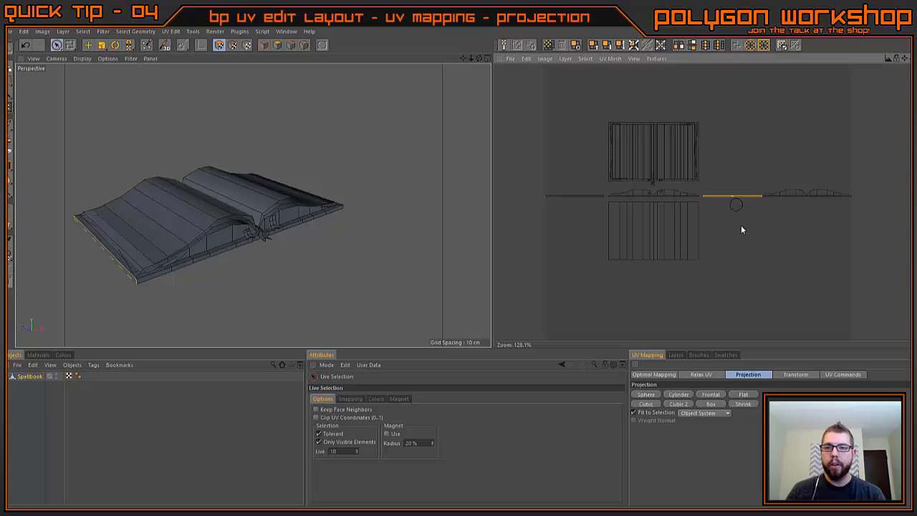
mouse_move(787, 193)
left_mouse_down()
mouse_move(822, 202)
mouse_move(827, 196)
left_mouse_up()
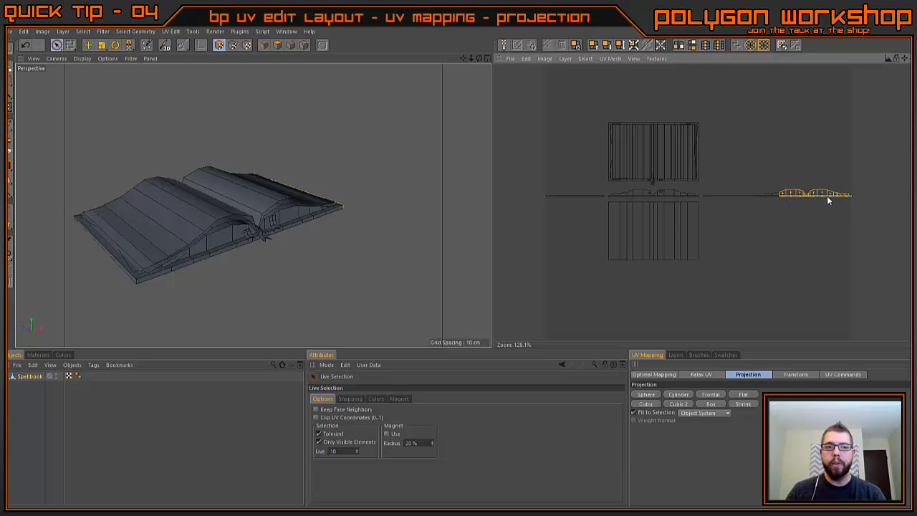
mouse_move(287, 190)
left_mouse_down("alt")
mouse_move(439, 184)
mouse_move(361, 203)
mouse_move(315, 197)
left_mouse_up("alt")
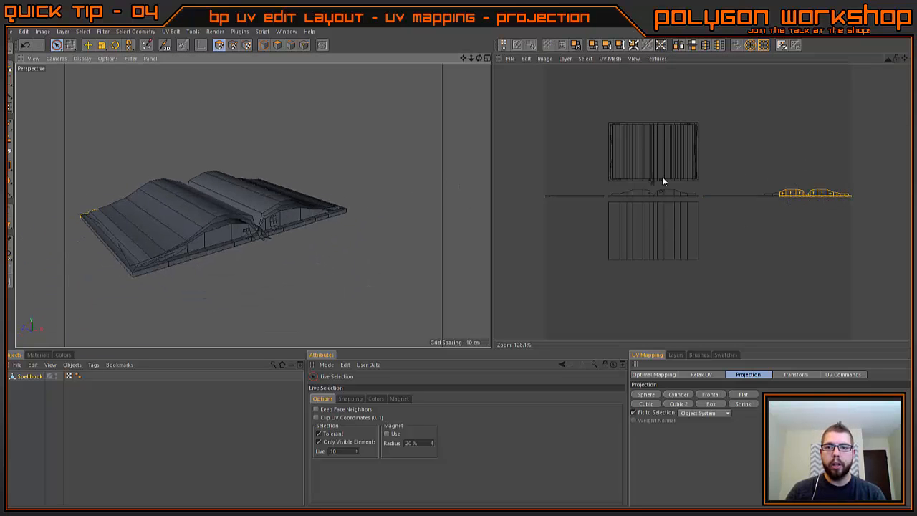
Select the middle end island and the large lower island in turn to examine their matching faces on the book
key("e")
key("space")
left_click(655, 192)
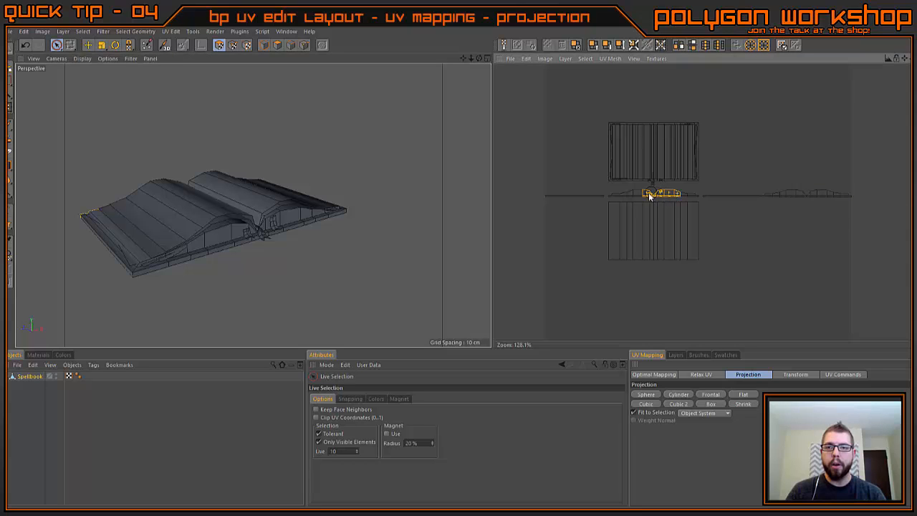
left_click_drag(401, 232, 326, 250, "alt")
left_click_drag(608, 221, 695, 230)
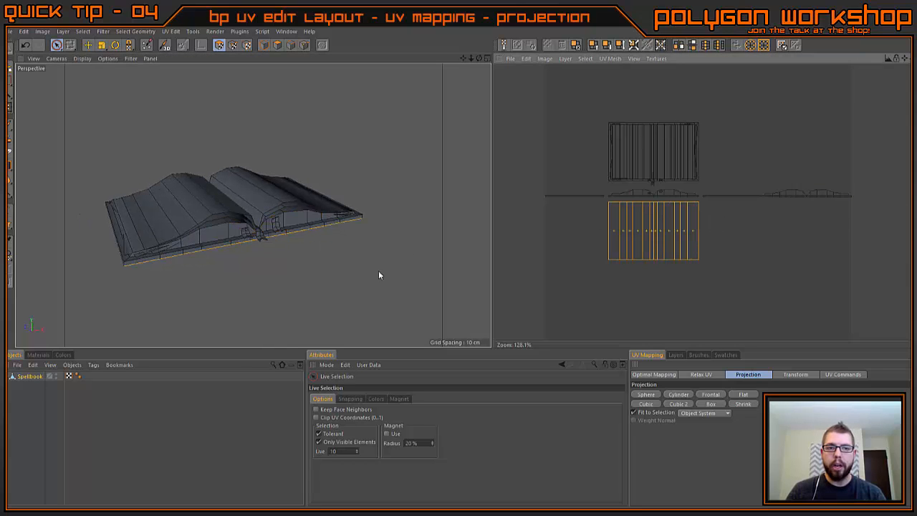
left_click_drag(378, 274, 247, 159, "alt")
left_click_drag(250, 258, 358, 215, "alt")
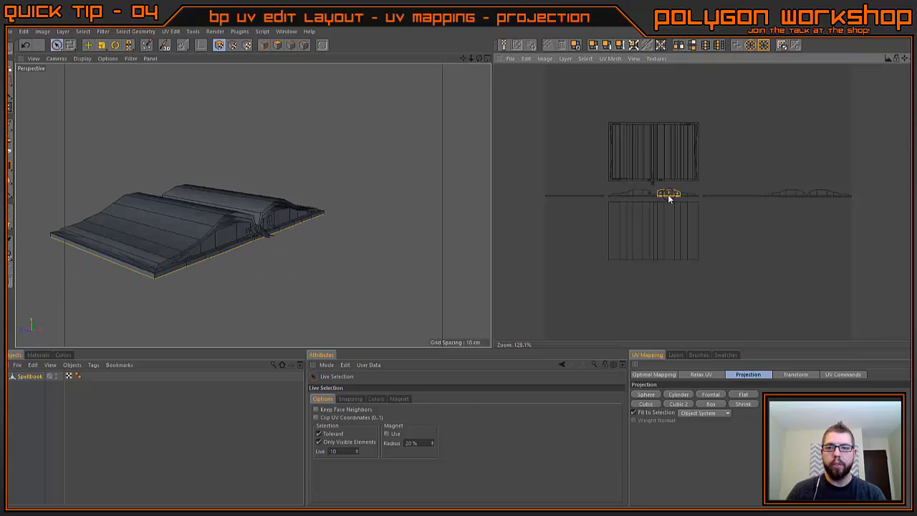
Check the end, lower and upper UV islands once more against the model, and clear the selection
left_click(637, 193)
left_click(806, 190)
left_click_drag(709, 242, 566, 244)
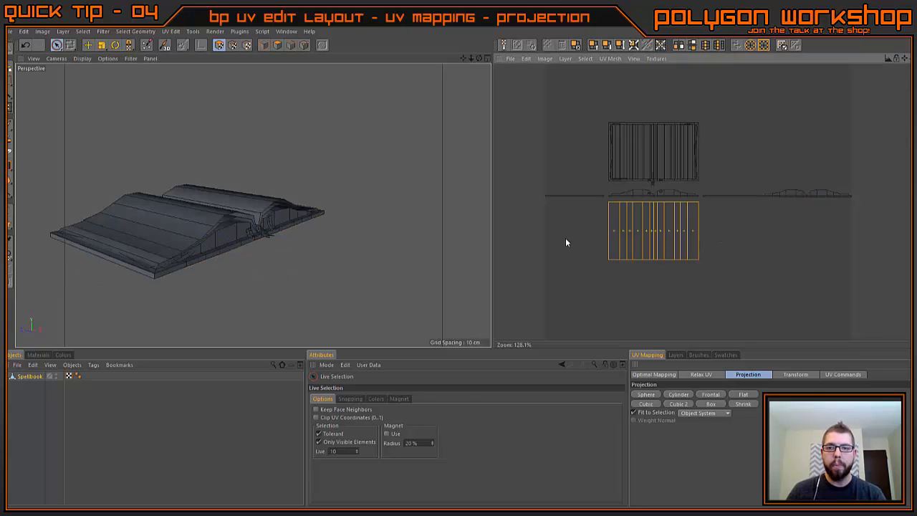
left_click_drag(732, 152, 595, 154)
left_click_drag(352, 190, 282, 261, "alt")
left_click(295, 289)
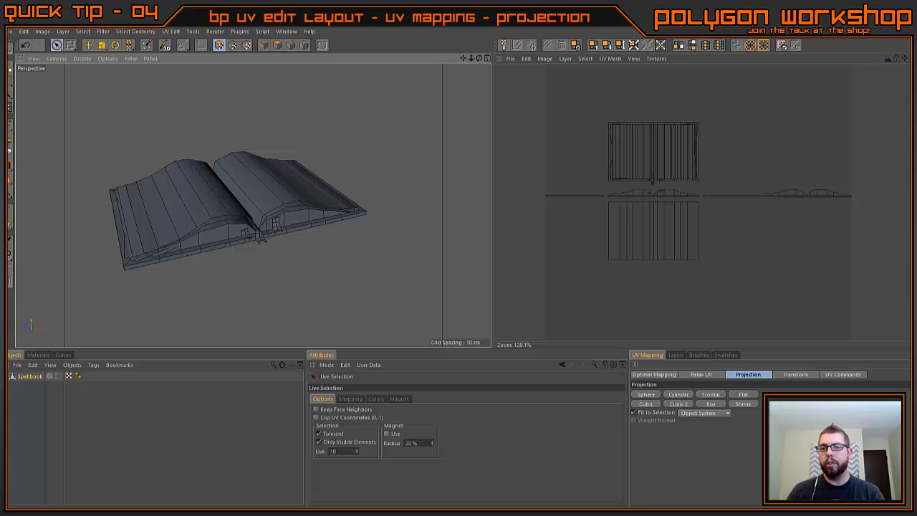
Move all UV islands together out of the texture square, past its lower-left corner, and deselect them
scroll(767, 176, "down", 5)
middle_click_drag(508, 267, 589, 241, "alt")
scroll(658, 187, "up", 3)
key("ctrl+a")
key("e")
left_click_drag(692, 183, 585, 293)
middle_click_drag(616, 222, 620, 214, "alt")
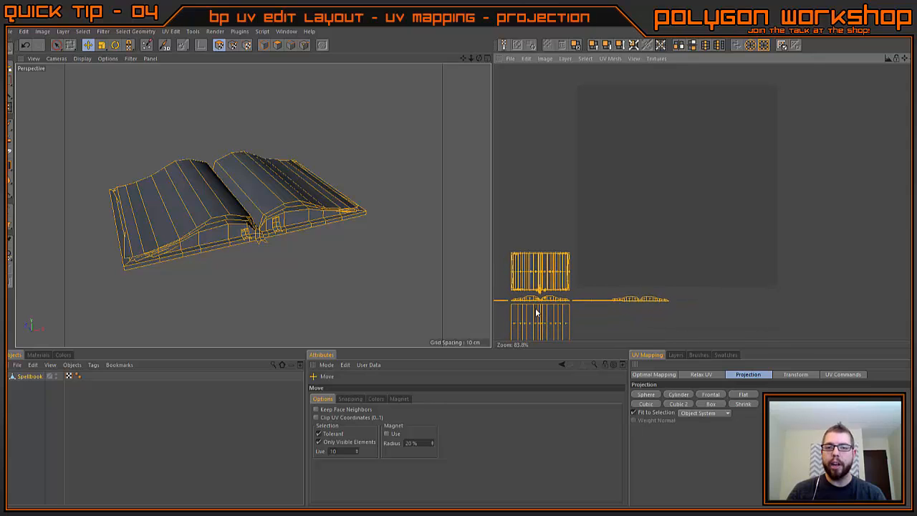
key("space")
left_click(666, 153)
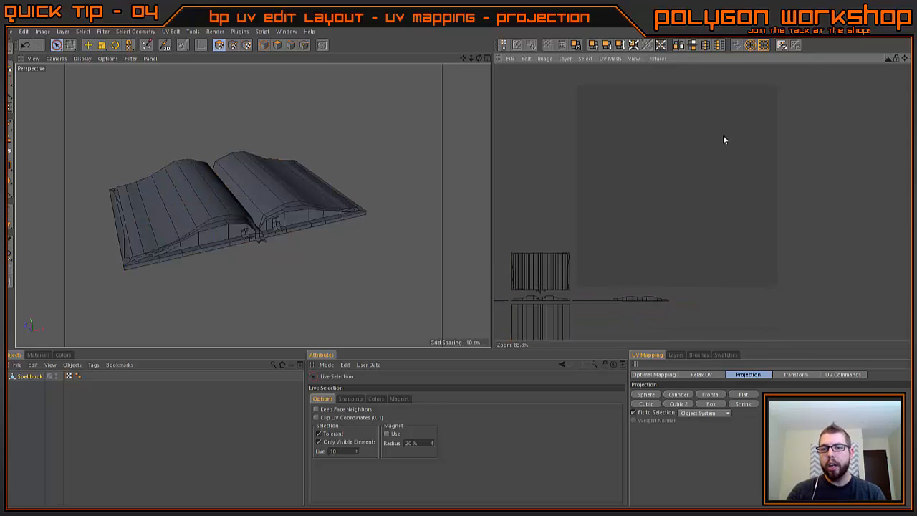
Select page strips on both halves of the upper UV island to examine overlapping polygons at the book's page edges
mouse_move(667, 219)
middle_mouse_down("alt")
mouse_move(732, 172)
mouse_move(714, 177)
mouse_move(682, 220)
middle_mouse_up("alt")
middle_click_drag(687, 168, 677, 225, "alt")
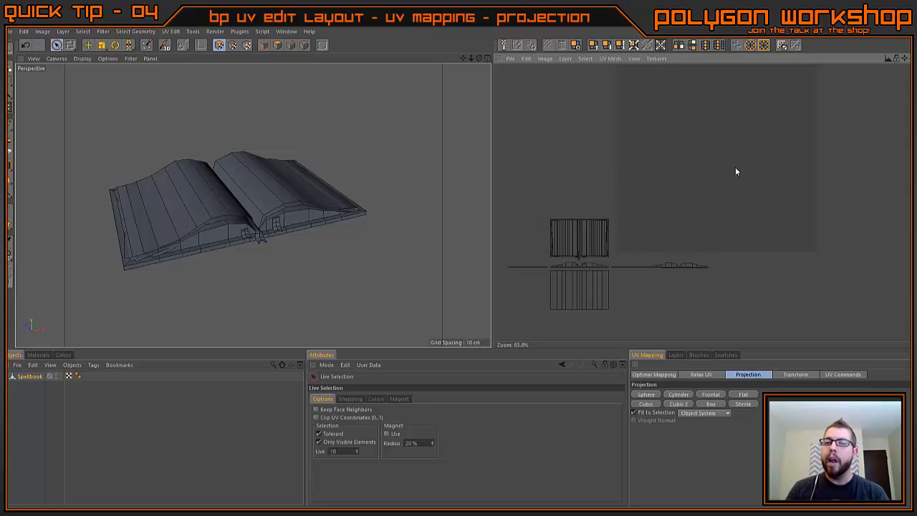
middle_click_drag(584, 275, 610, 250, "alt")
right_click_drag(617, 237, 653, 239, "alt")
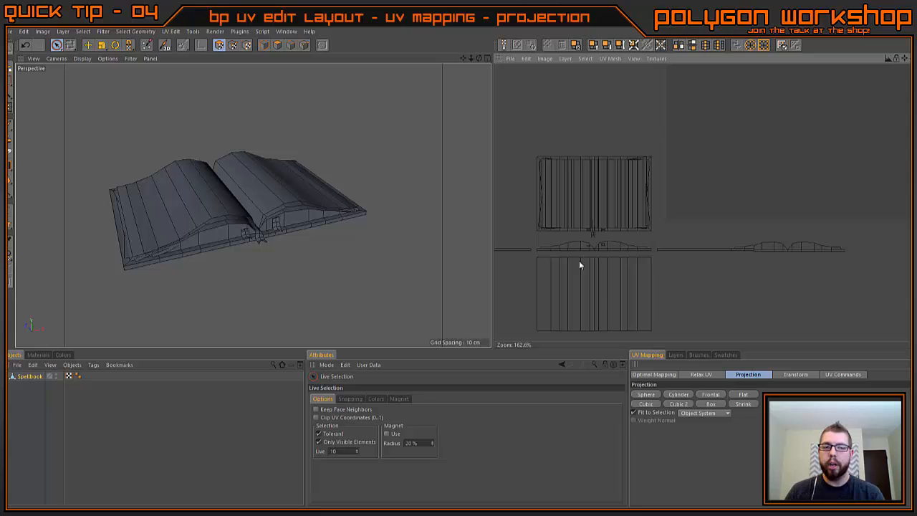
middle_click_drag(579, 262, 623, 257, "alt")
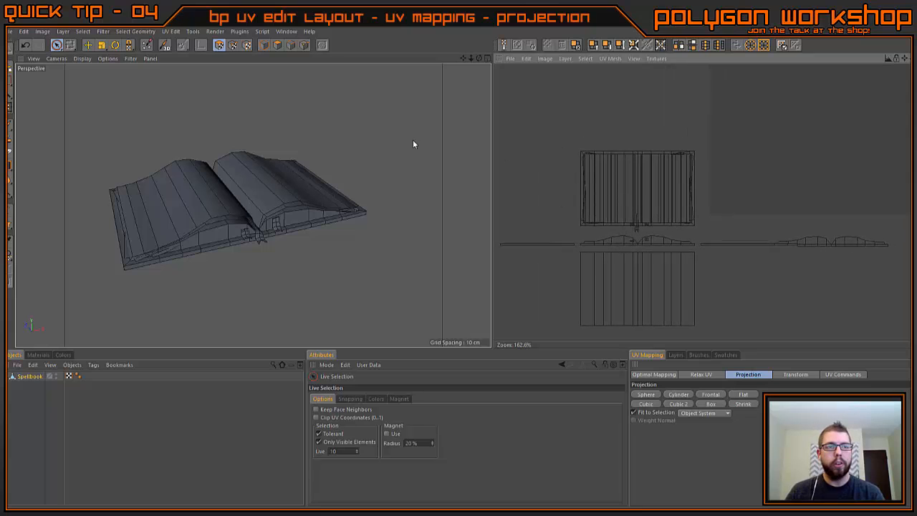
left_click(609, 188)
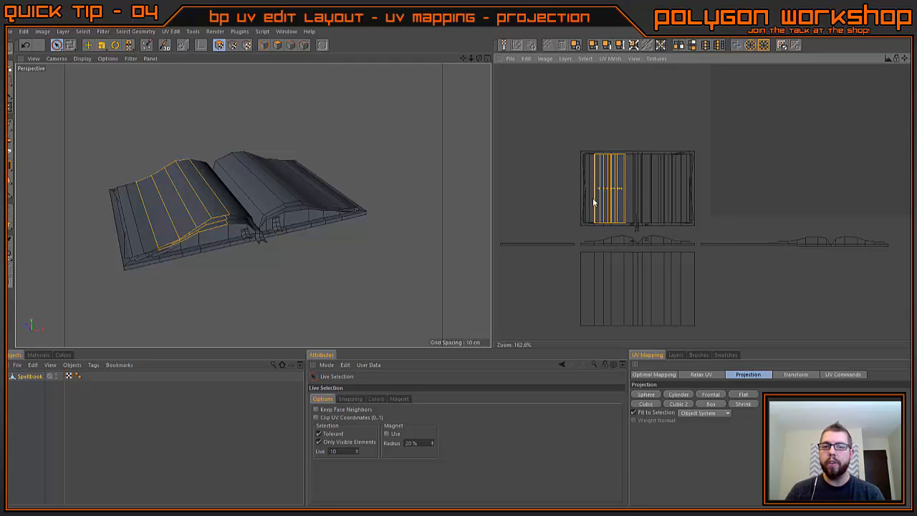
scroll(203, 231, "up", 5)
left_click_drag(215, 226, 416, 208, "alt")
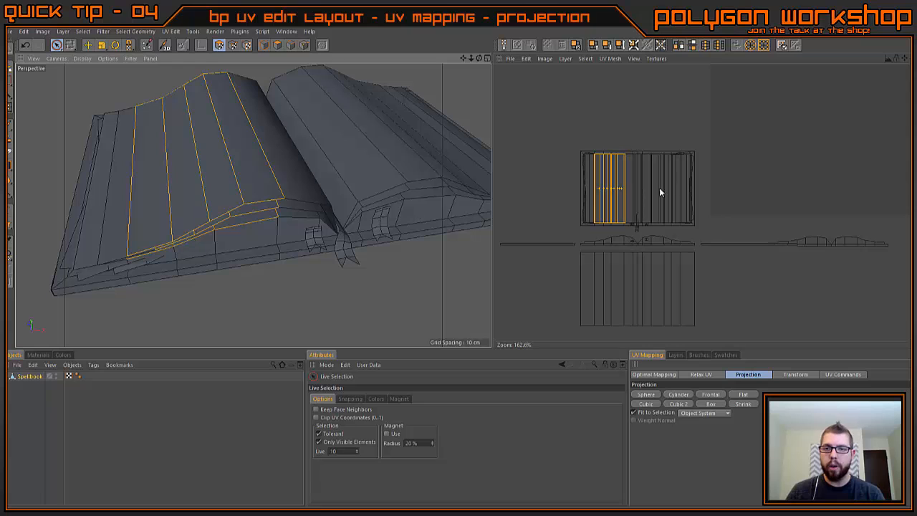
left_click(677, 185)
left_click_drag(365, 192, 378, 242, "alt")
Pick a single page strip on the upper island with the Move tool and inspect its overlapping polygons on the book
left_click(87, 44)
left_click(609, 190)
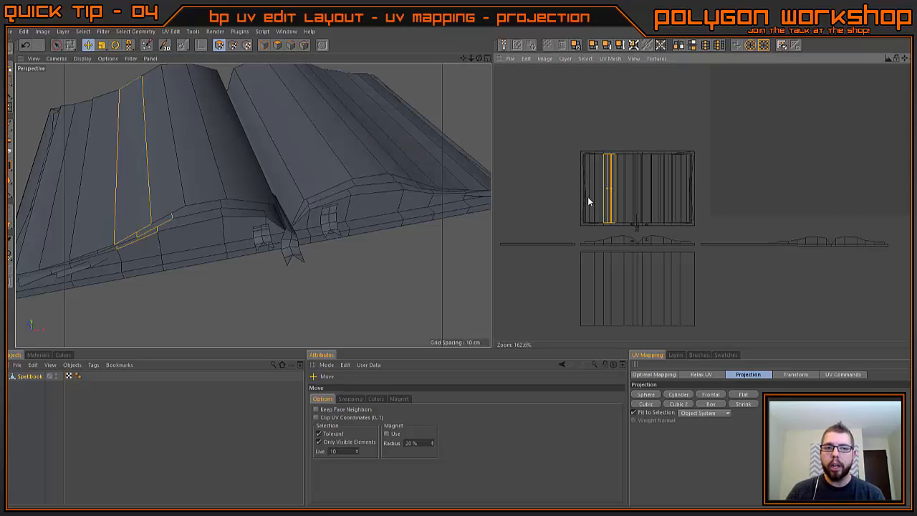
left_click_drag(401, 205, 184, 197, "alt")
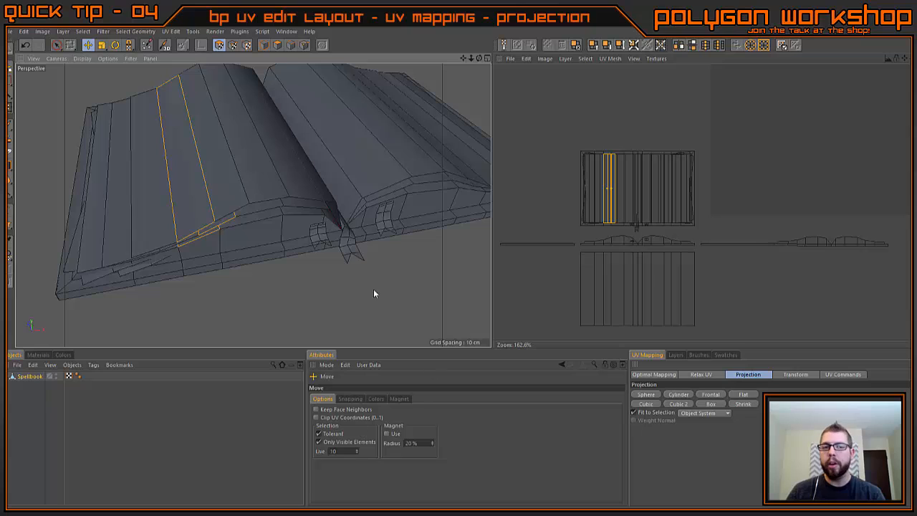
left_click_drag(374, 290, 270, 204, "alt")
right_click_drag(321, 208, 301, 225, "alt")
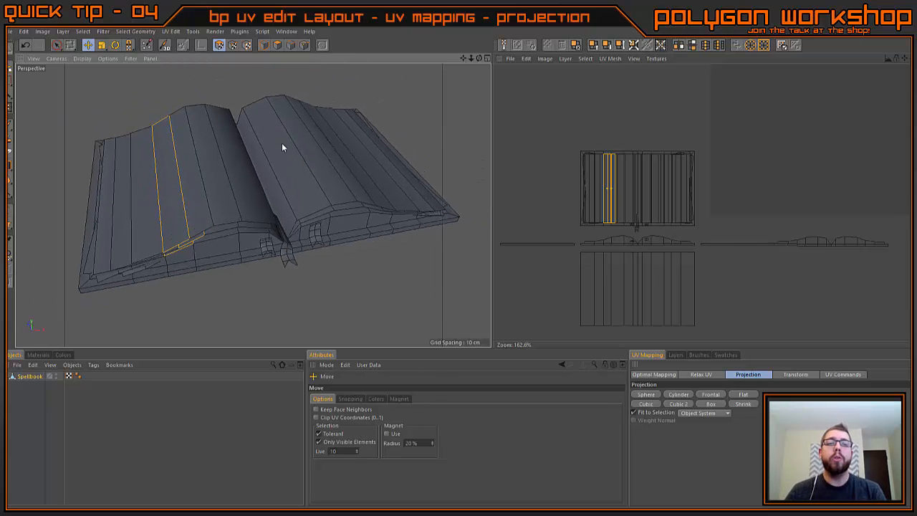
mouse_move(367, 156)
left_mouse_down("alt")
mouse_move(348, 164)
mouse_move(358, 158)
mouse_move(366, 172)
mouse_move(368, 164)
left_mouse_up("alt")
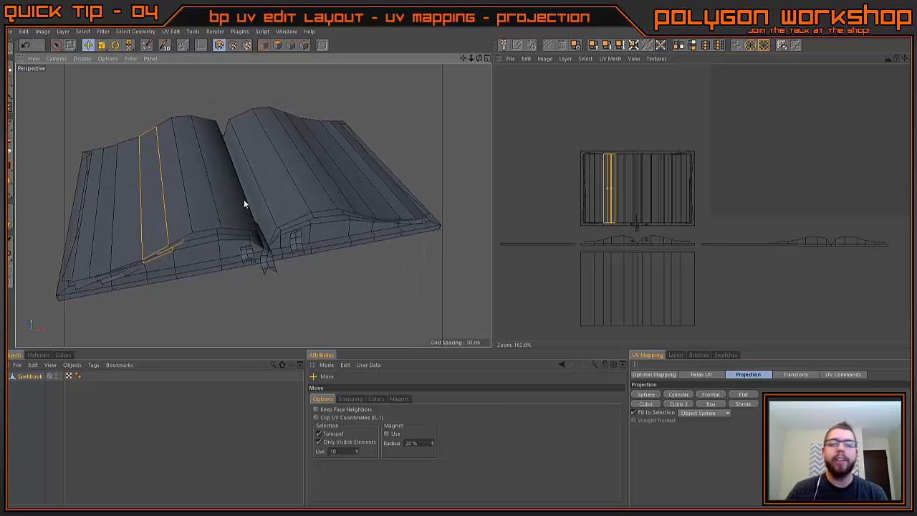
Loop-select the top page surface polygons across both halves of the open book in polygon mode
left_click(278, 45)
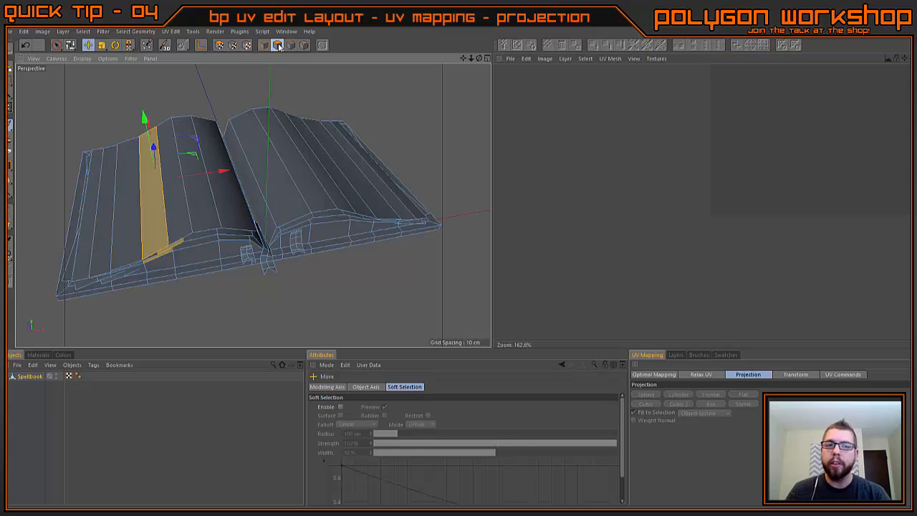
left_click(179, 220)
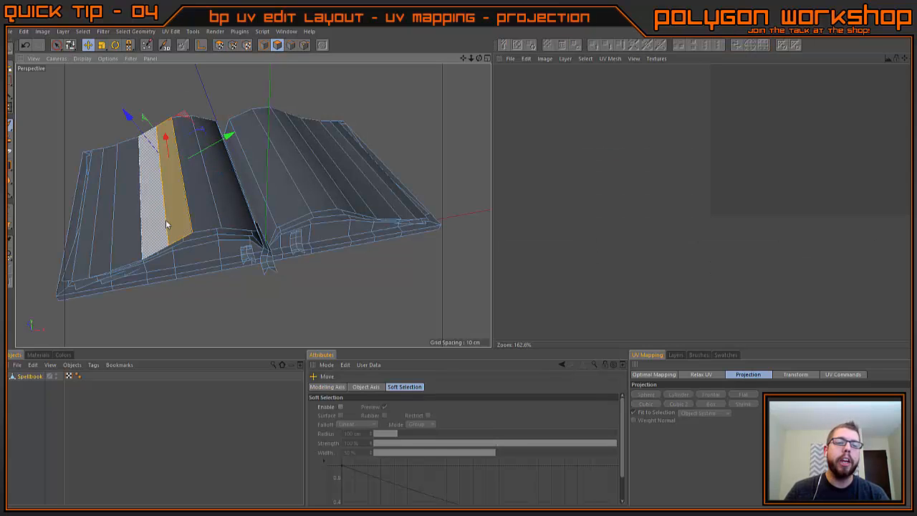
key("u")
key("l")
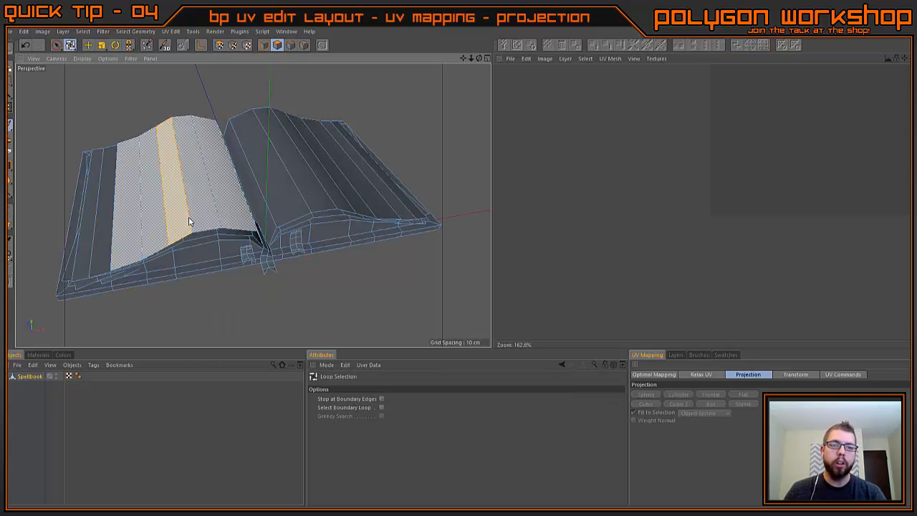
left_click(241, 239)
key("e")
left_click(291, 210)
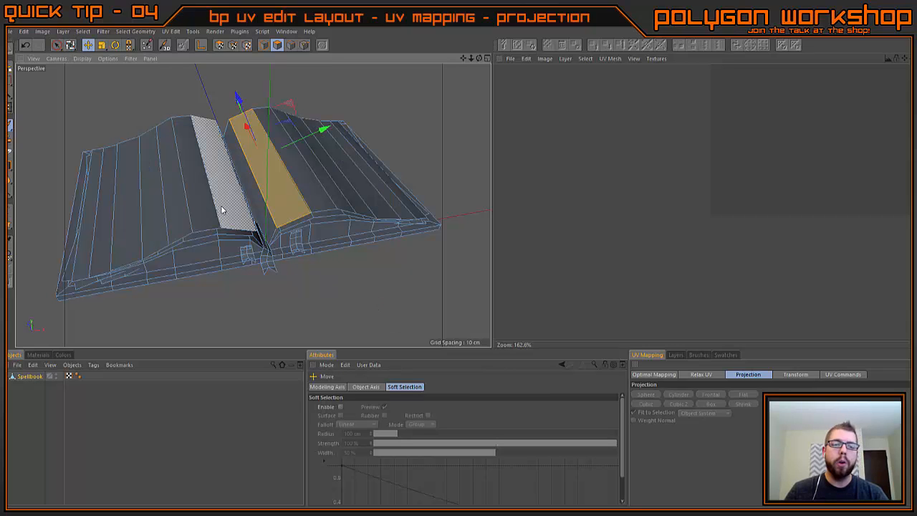
left_click(222, 208, "shift")
key("ctrl+z")
key("ctrl+z")
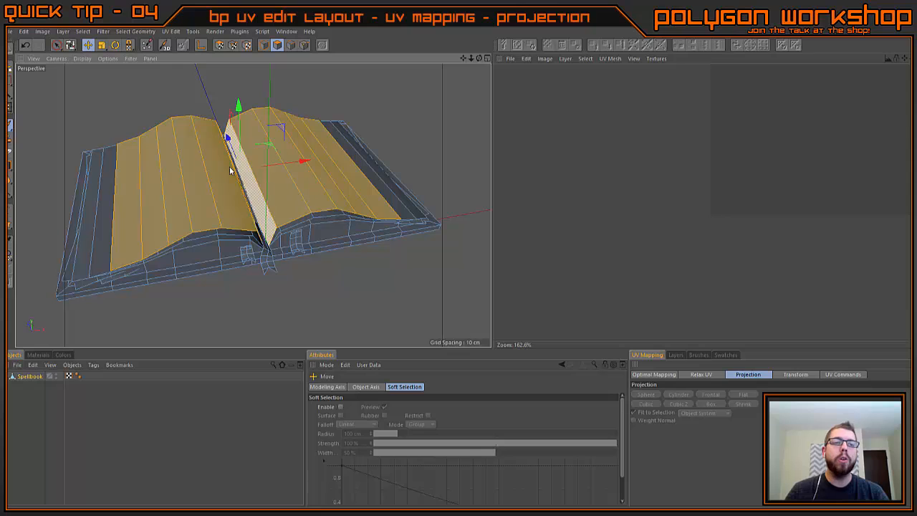
Loop-select the top page surfaces of both book halves again and move their UVs to clear space above the cover island
left_click(195, 181)
key("ctrl+z")
key("ctrl+z")
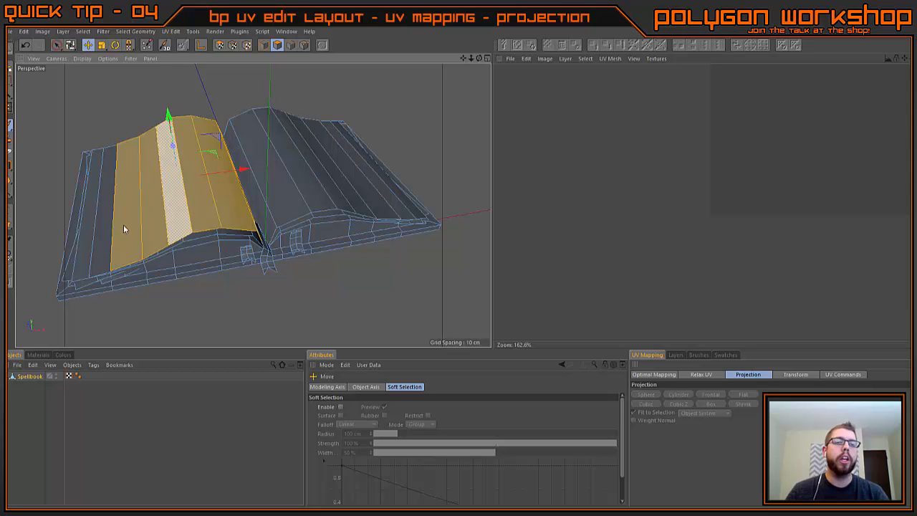
double_click(285, 198, "shift")
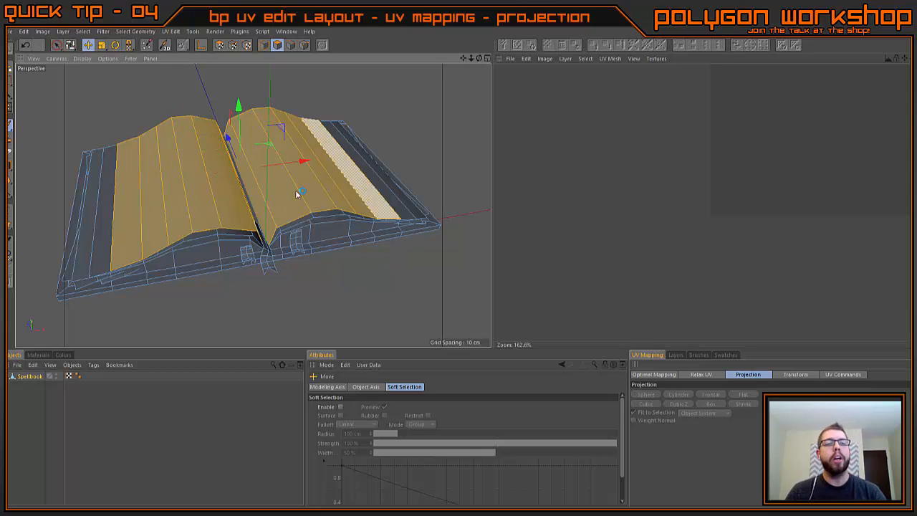
middle_click_drag(215, 222, 224, 229, "alt")
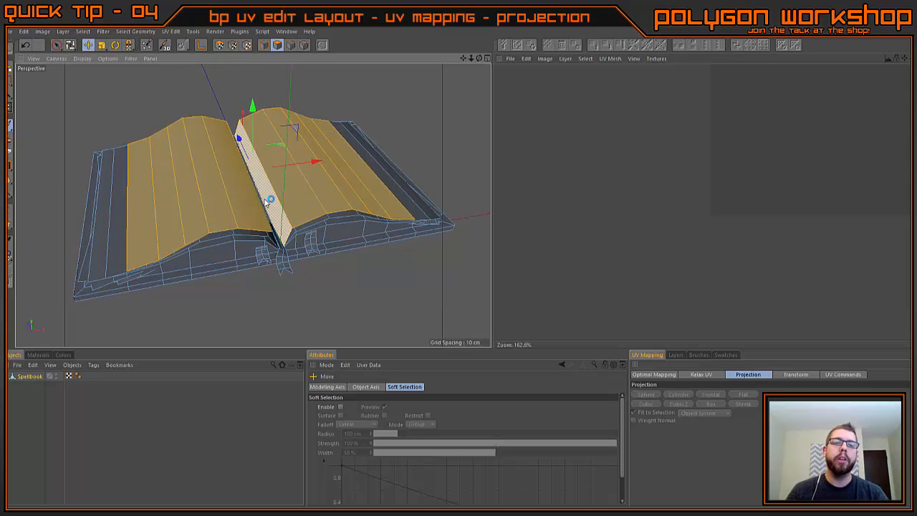
left_click_drag(267, 202, 330, 239, "alt")
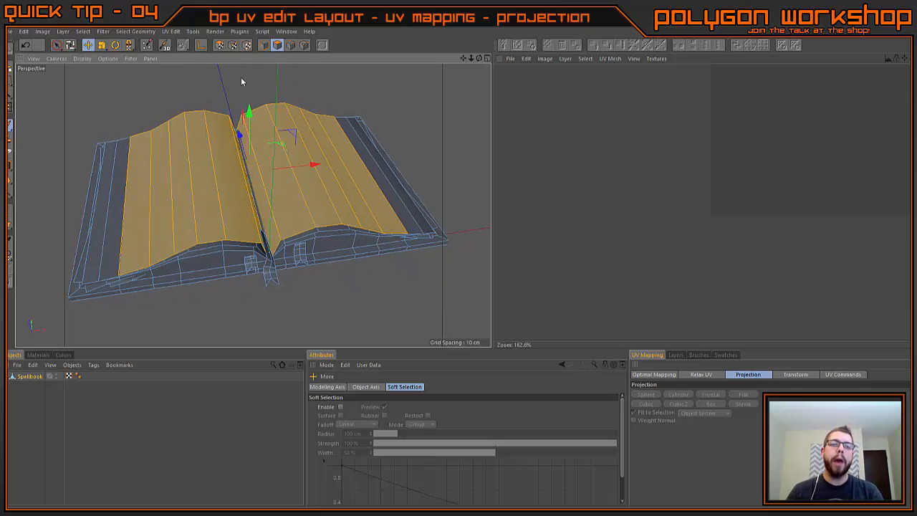
left_click(219, 45)
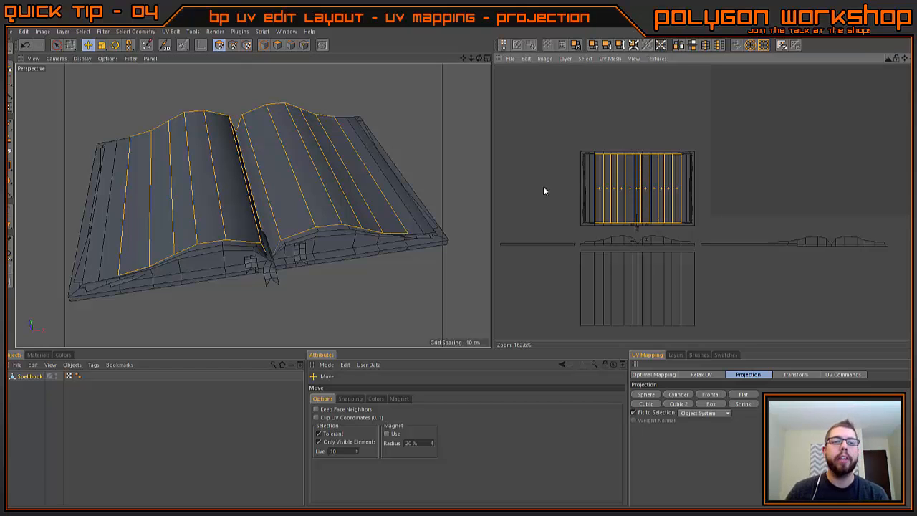
left_click_drag(652, 192, 648, 110)
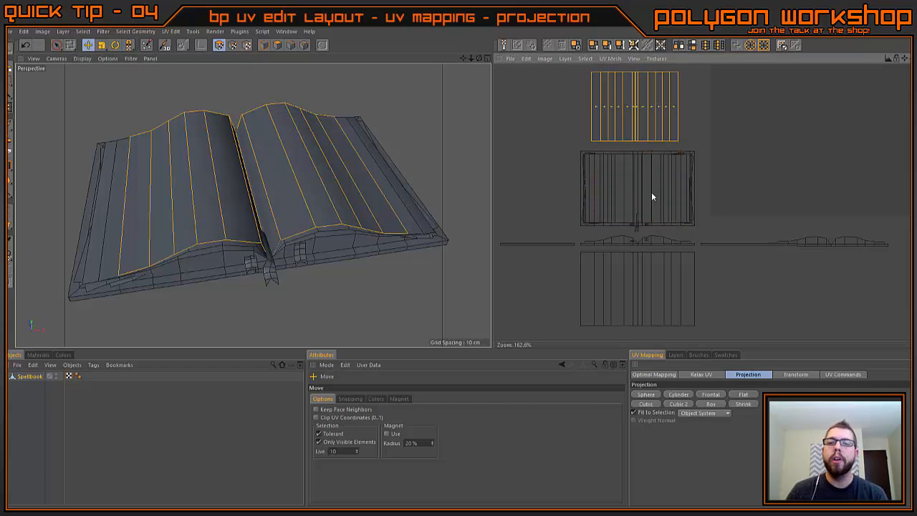
Loop-select the second page layer beneath the top pages on both halves and move its UVs beside the separated page island
left_click(277, 45)
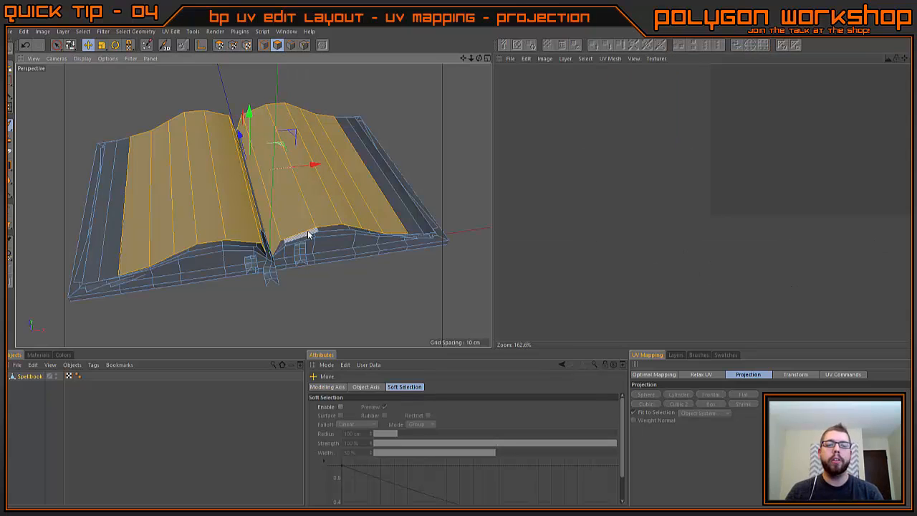
left_click(308, 234)
left_click(258, 249, "shift")
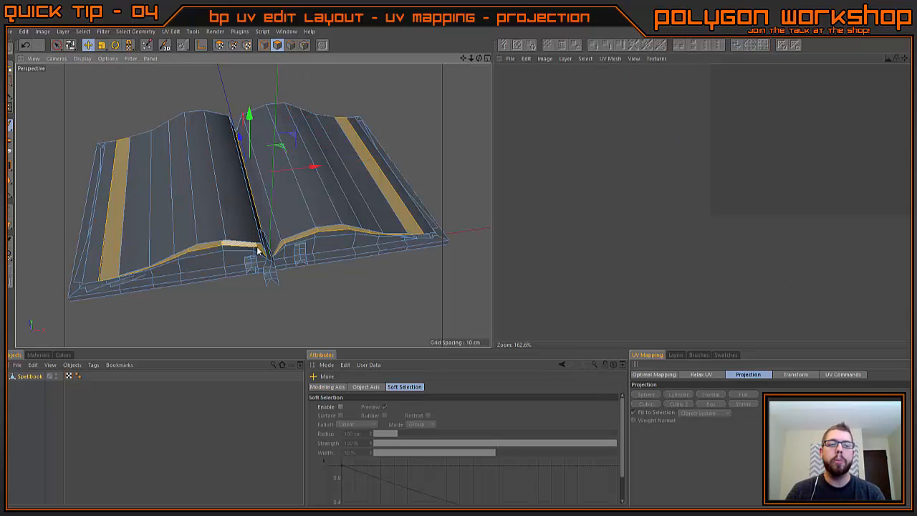
left_click(219, 45)
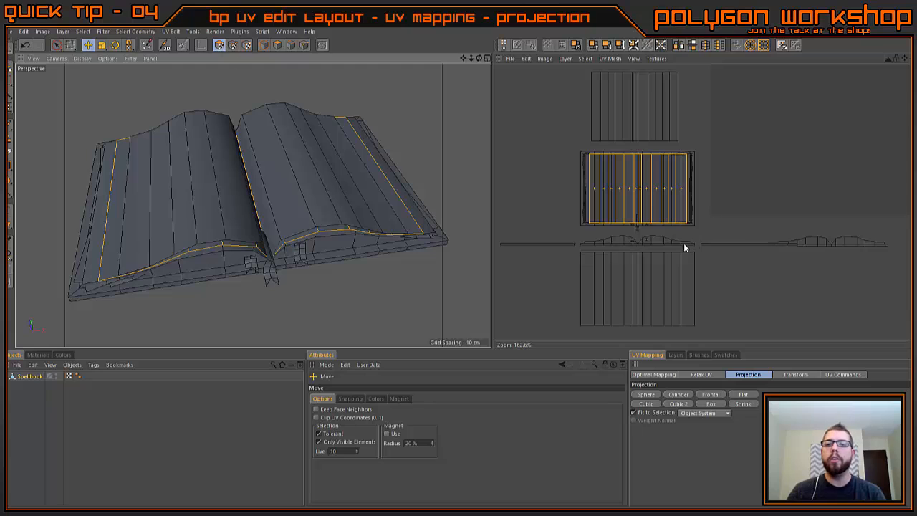
left_click_drag(650, 209, 756, 127)
middle_click_drag(650, 209, 645, 241, "alt")
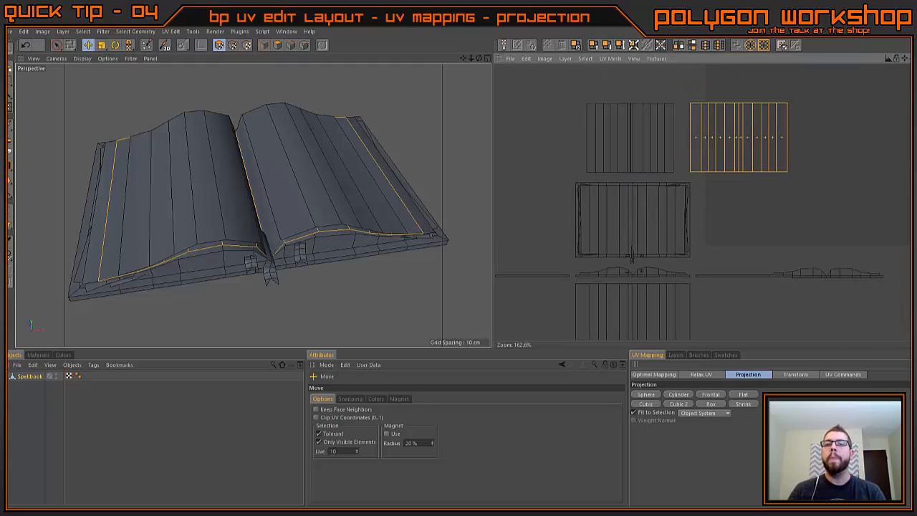
Select the page strip at the book's central gutter and examine how narrow its UV polygon is on the flat page island
scroll(624, 140, "up", 4)
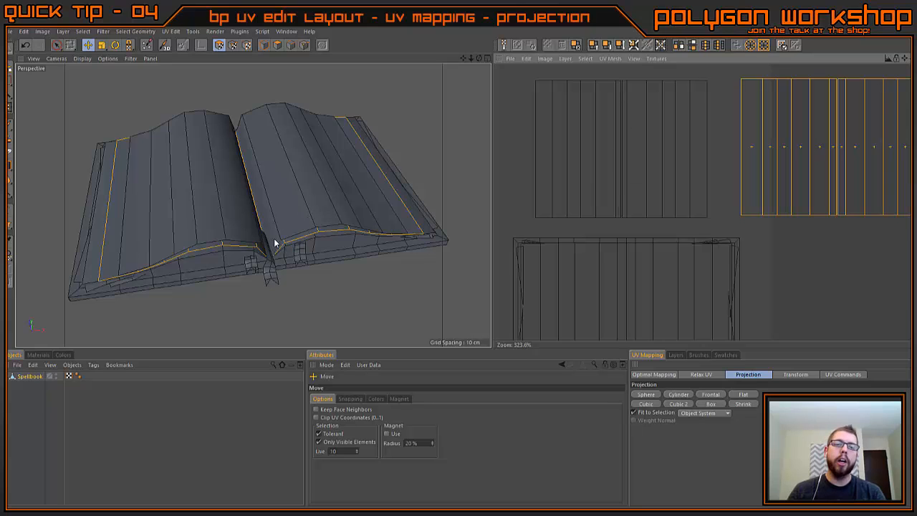
scroll(273, 242, "up", 3)
left_click_drag(260, 241, 263, 244, "alt")
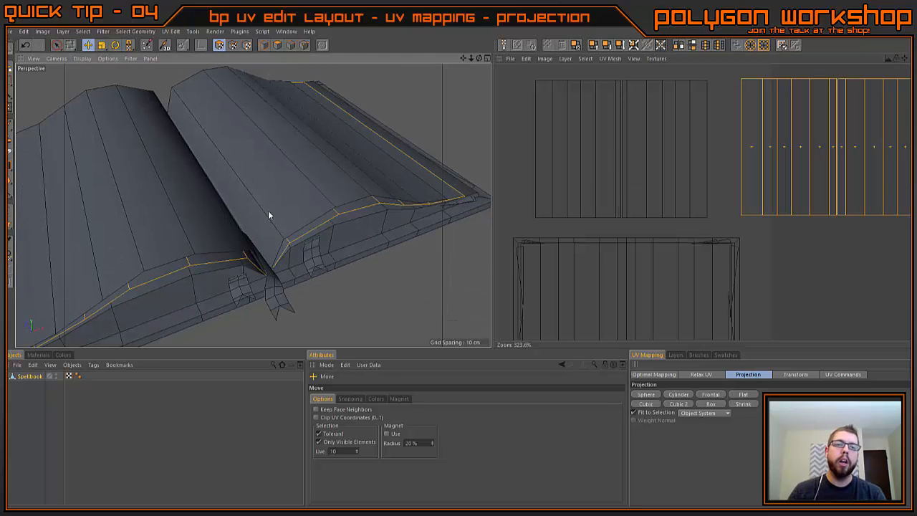
left_click(280, 45)
left_click(269, 254)
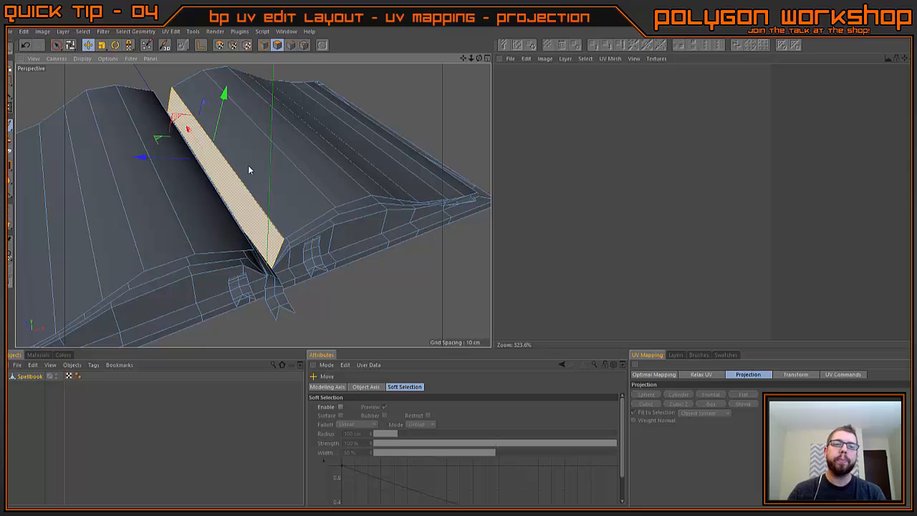
left_click(220, 45)
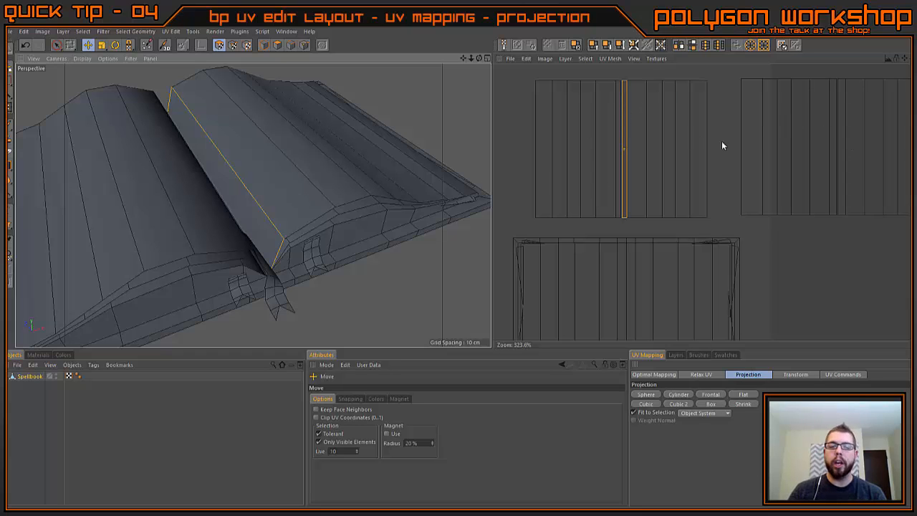
scroll(305, 240, "down", 3)
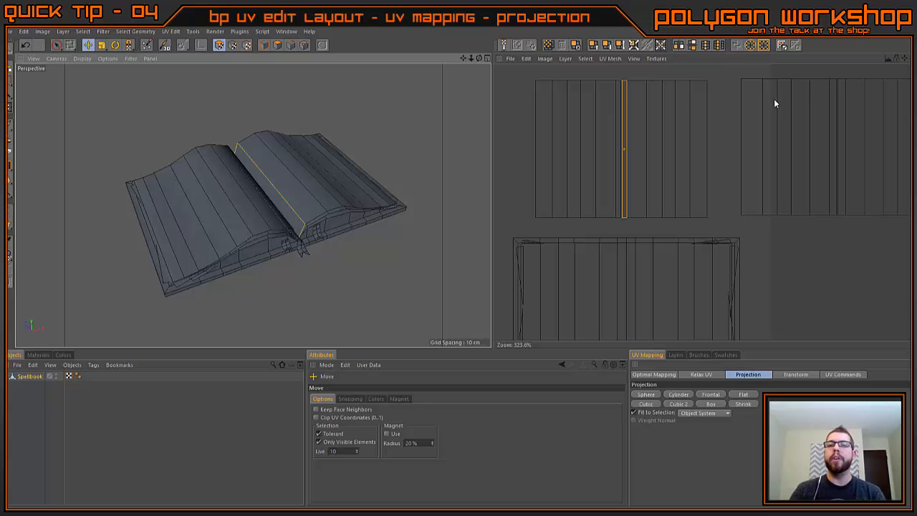
left_click_drag(290, 192, 305, 276, "alt")
scroll(721, 221, "down", 4)
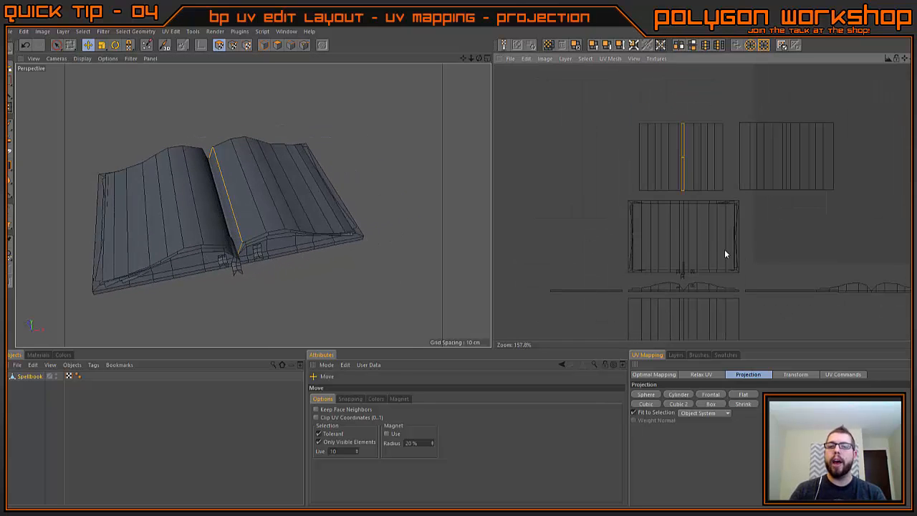
middle_click_drag(724, 250, 729, 190, "alt")
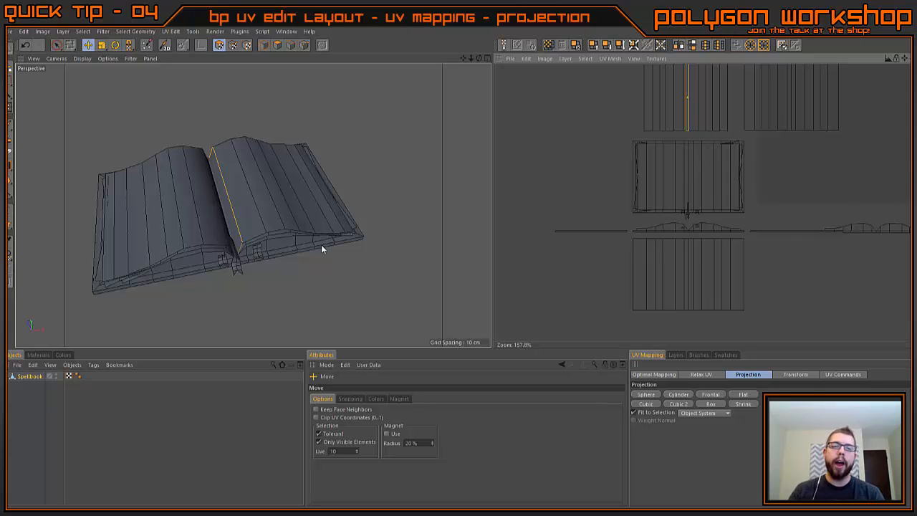
left_click_drag(321, 245, 140, 232, "alt")
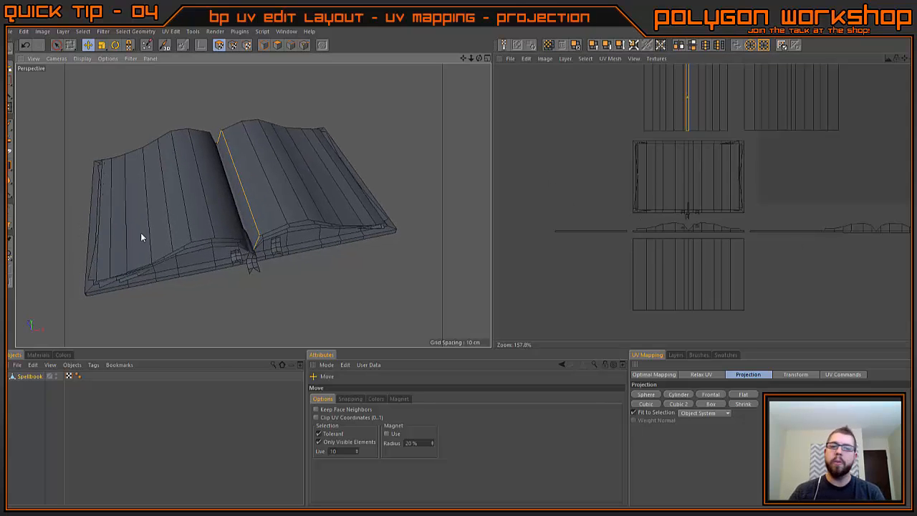
Loop-select the cover's outer rim polygons and add the border loop around the top of the cover
left_click(277, 45)
left_click_drag(331, 254, 340, 250, "alt")
scroll(340, 253, "up", 6)
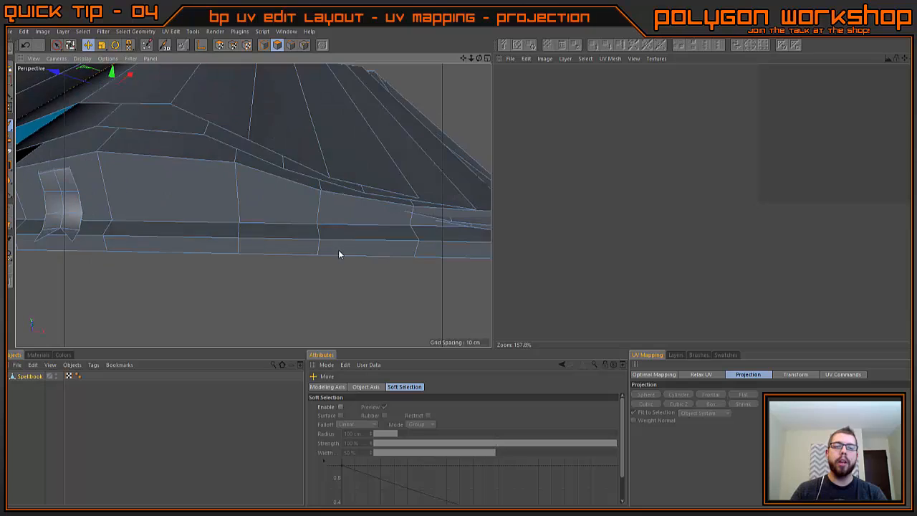
scroll(340, 253, "down", 8)
scroll(368, 274, "up", 1)
key("u")
key("l")
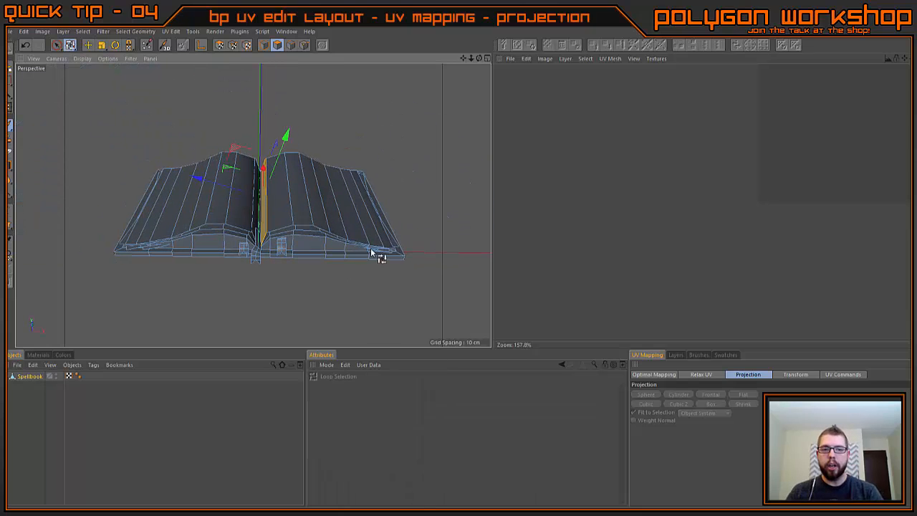
left_click(367, 255)
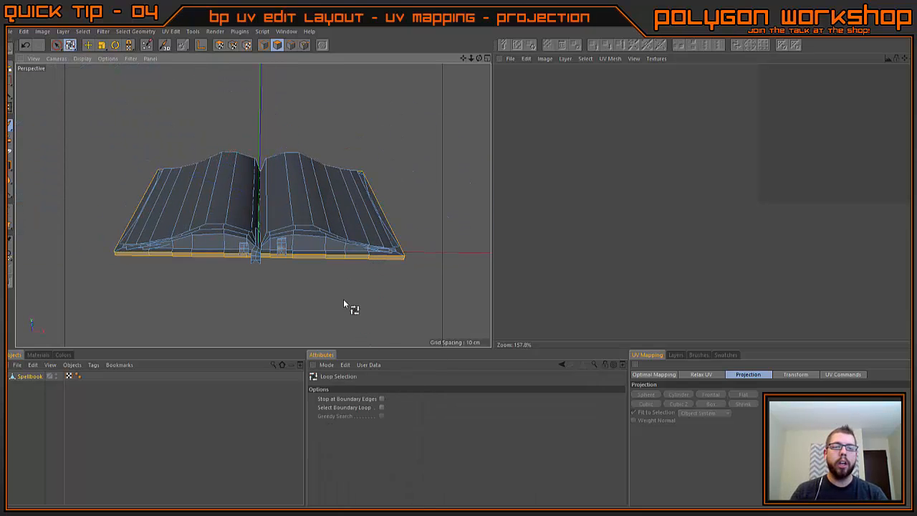
left_click(368, 256, "shift")
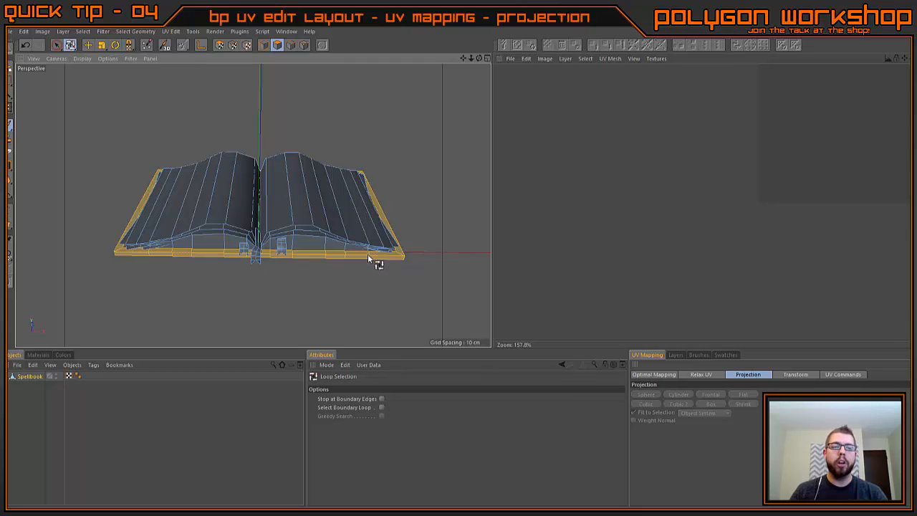
Add all underside polygons of the cover to the selection with Live Selection
left_click_drag(377, 296, 354, 236, "alt")
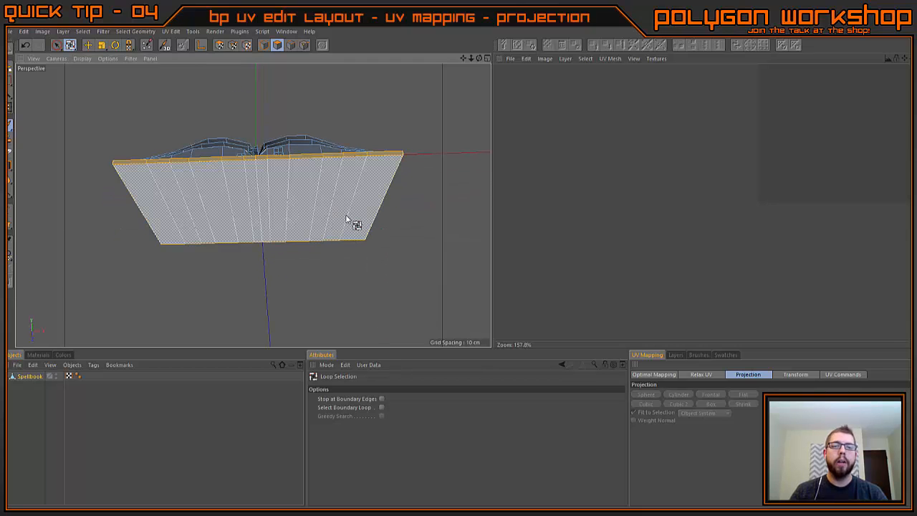
key("e")
left_click(362, 208, "shift")
key("space")
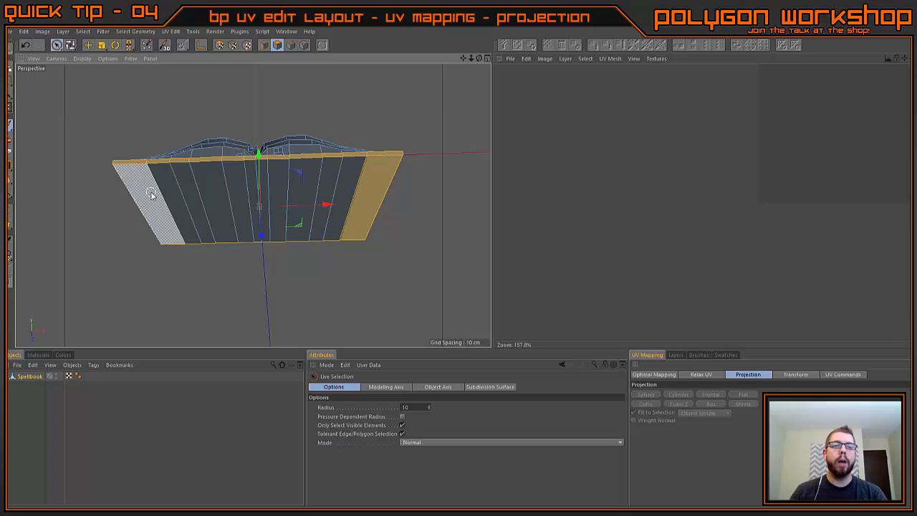
mouse_move(151, 192)
left_mouse_down("shift")
mouse_move(338, 189)
mouse_move(307, 251)
mouse_move(421, 288)
mouse_move(387, 230)
left_mouse_up("shift")
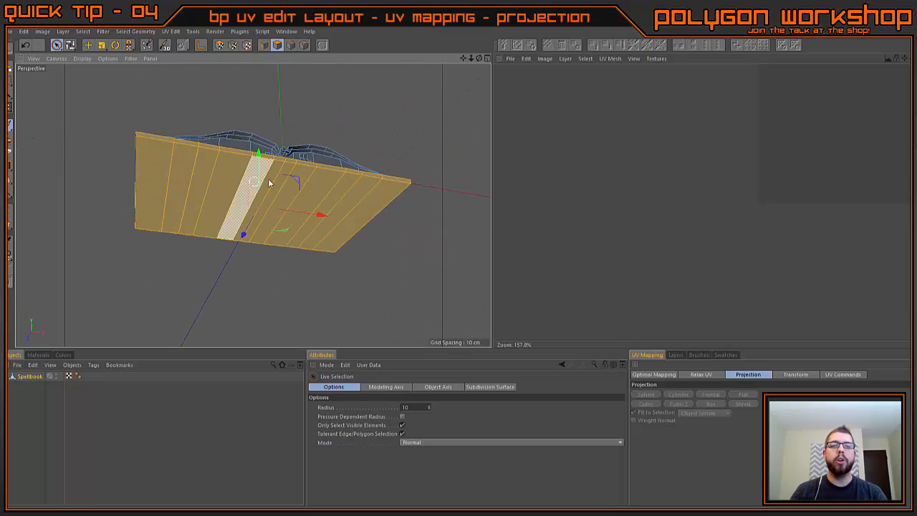
left_click_drag(283, 177, 150, 253, "alt")
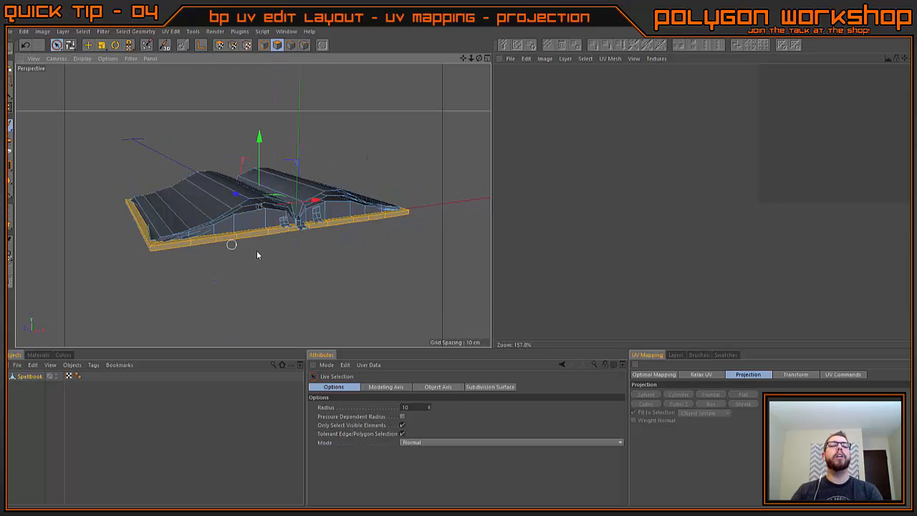
left_click_drag(273, 260, 315, 258, "alt")
Move the selected cover's UVs away from the remaining islands into empty space below them
left_click(219, 44)
scroll(709, 244, "down", 2)
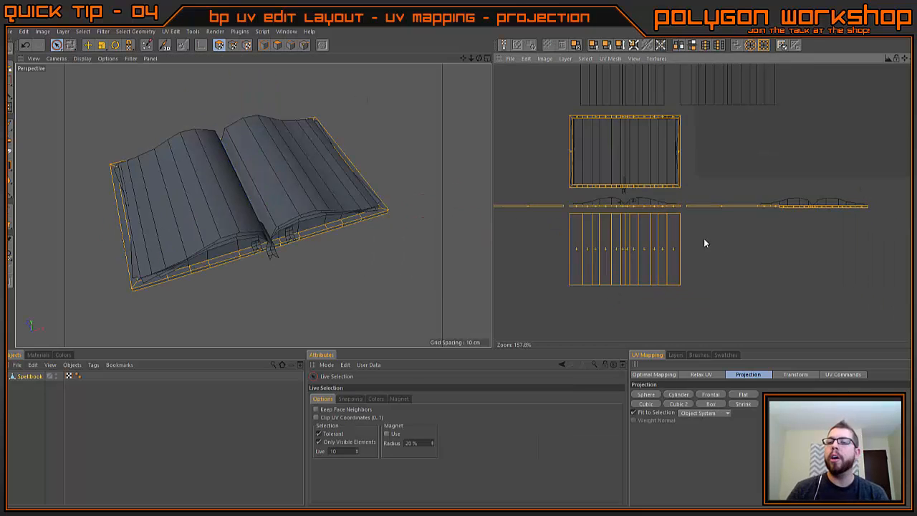
middle_click_drag(708, 243, 711, 222, "alt")
key("e")
left_click_drag(640, 194, 745, 305)
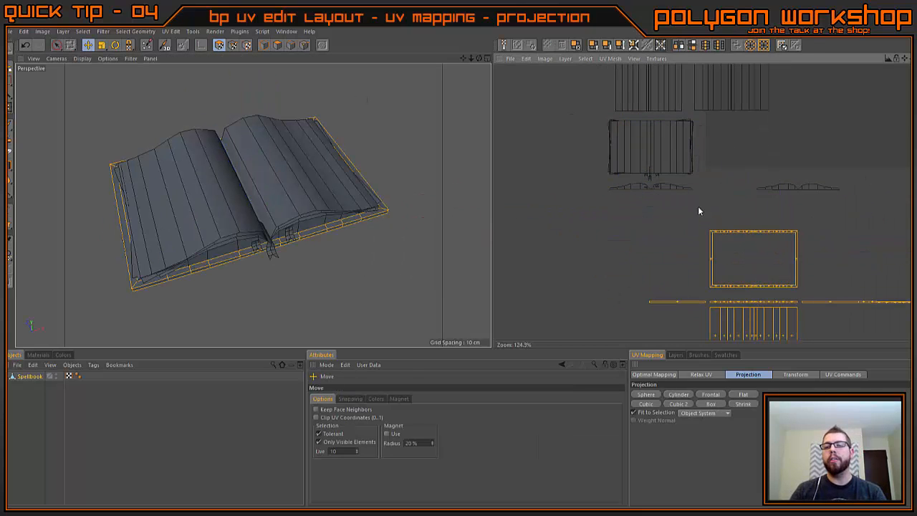
middle_click_drag(811, 315, 710, 245, "alt")
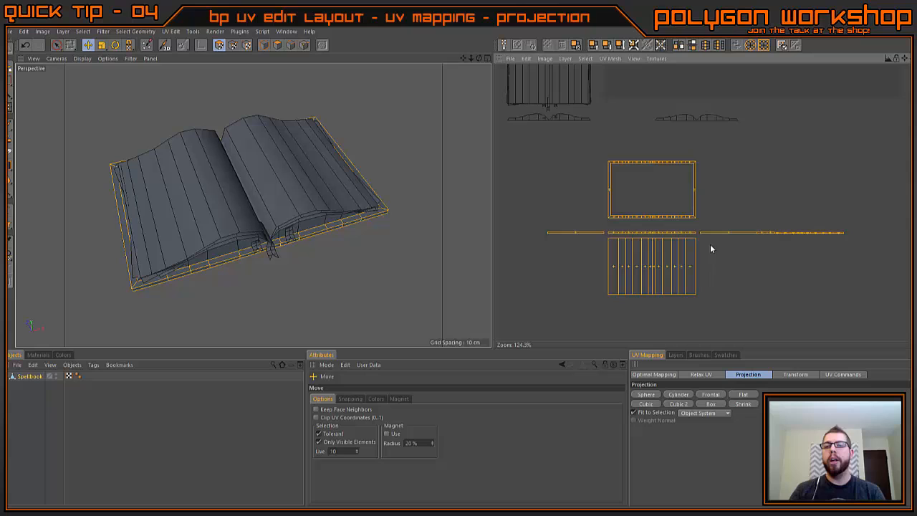
Apply a Box projection to the selected cover polygons and inspect where the resulting islands meet
left_click(709, 403)
middle_click_drag(512, 176, 836, 159, "alt")
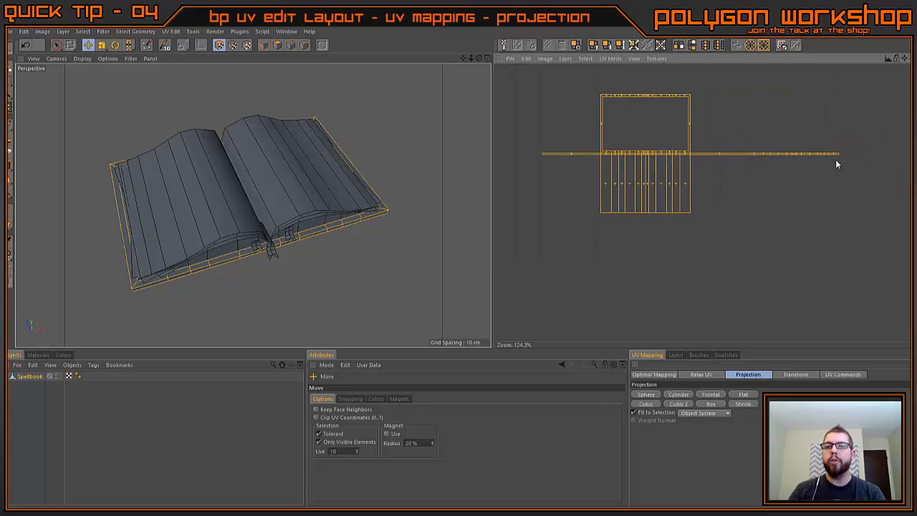
scroll(650, 166, "up", 5)
middle_click_drag(765, 172, 789, 147, "alt")
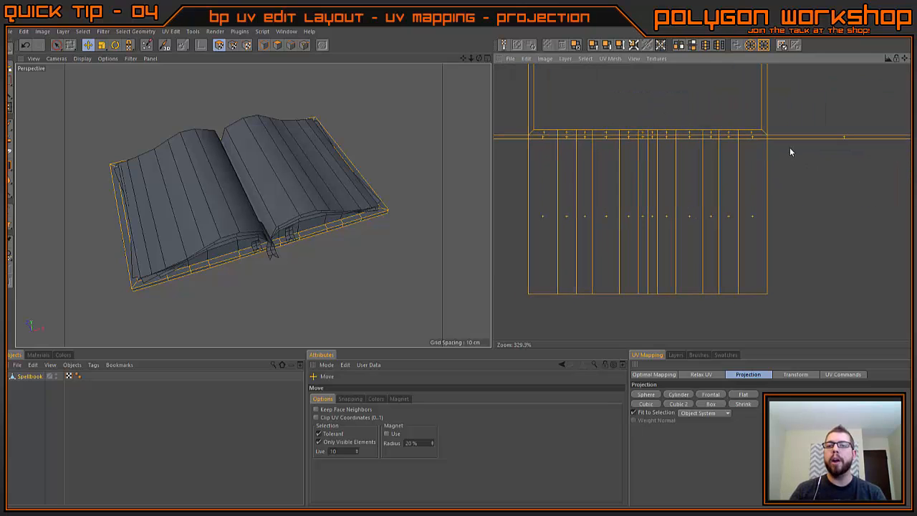
scroll(782, 182, "down", 3)
Select the underside island of the cover and inspect its border with the edge strips
key("space")
left_click(729, 177)
middle_click_drag(729, 177, 669, 147, "alt")
scroll(679, 149, "up", 3)
scroll(759, 141, "down", 4)
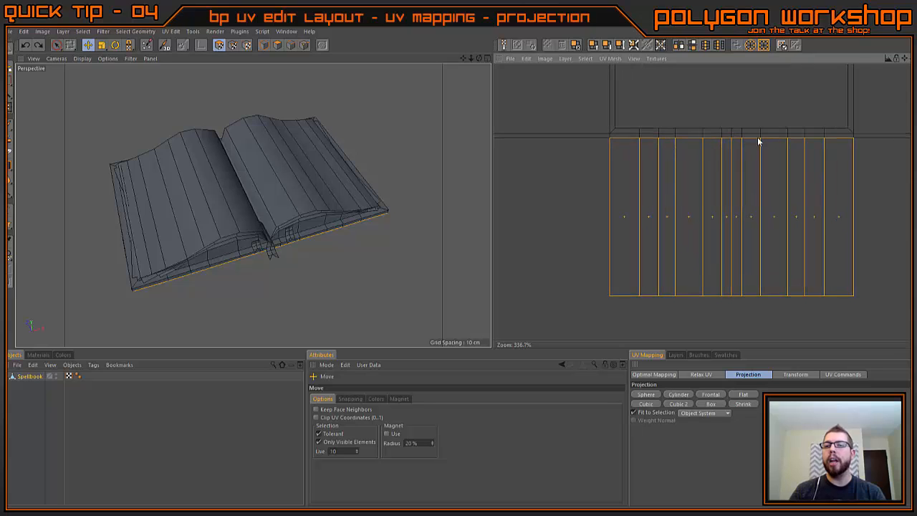
Select the cover's back edge strip in the UV view and move it clear of the horizontal row of strips
key("space")
left_click(710, 163)
left_click(748, 165)
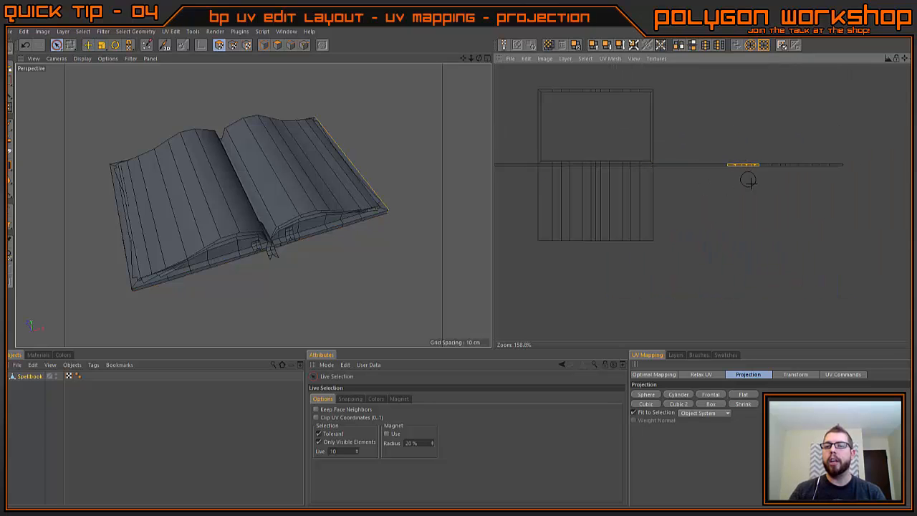
key("space")
left_click_drag(731, 173, 683, 201)
Enable Point snapping for the Move tool and place the back edge strip along the upper edge of the underside island
left_click(350, 399)
left_click(318, 418)
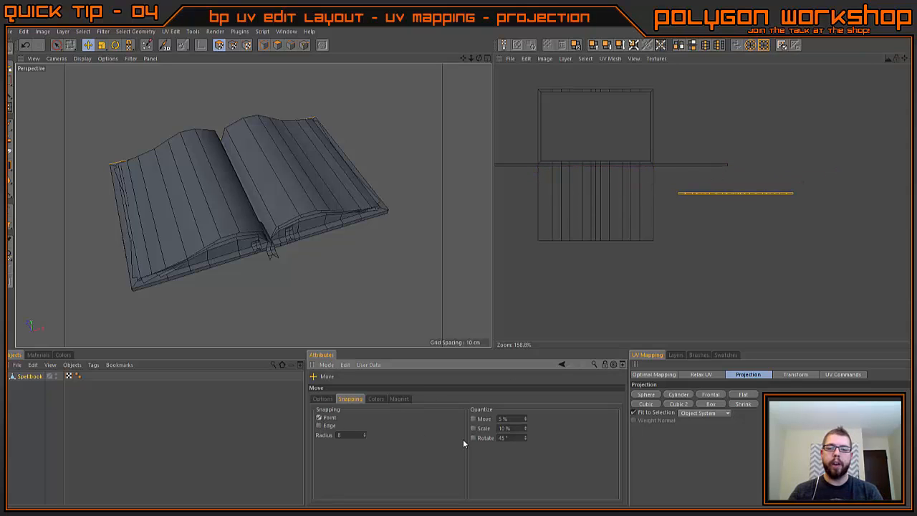
left_click_drag(679, 195, 540, 166)
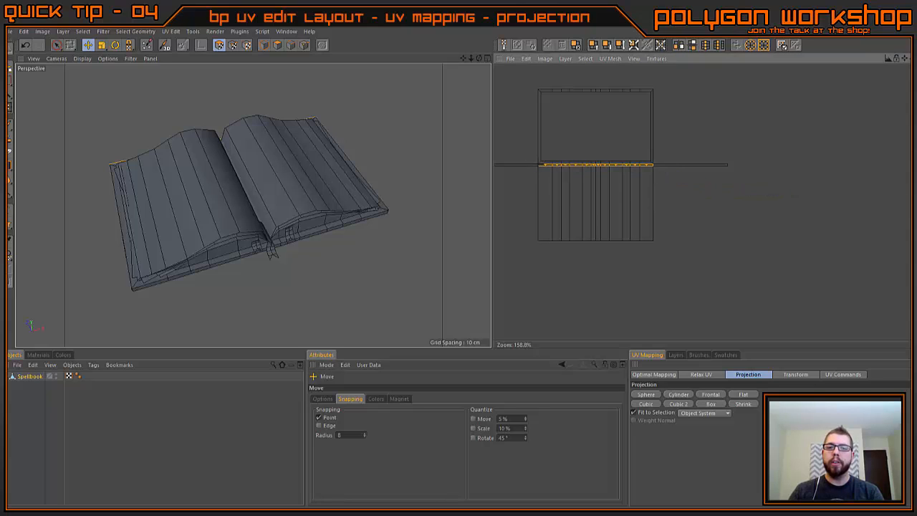
Bring the cover's two side edge strips together at one end of the underside island and select both for rotating
scroll(598, 155, "up", 6)
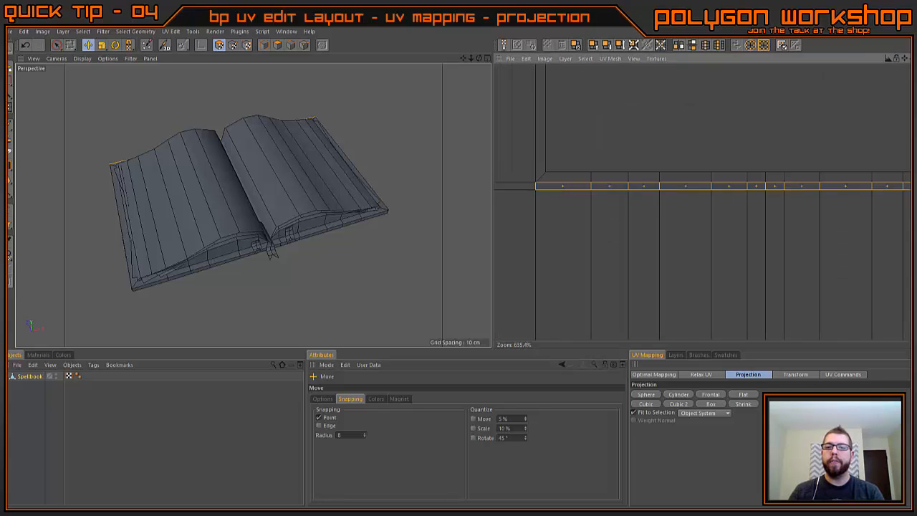
scroll(611, 197, "down", 6)
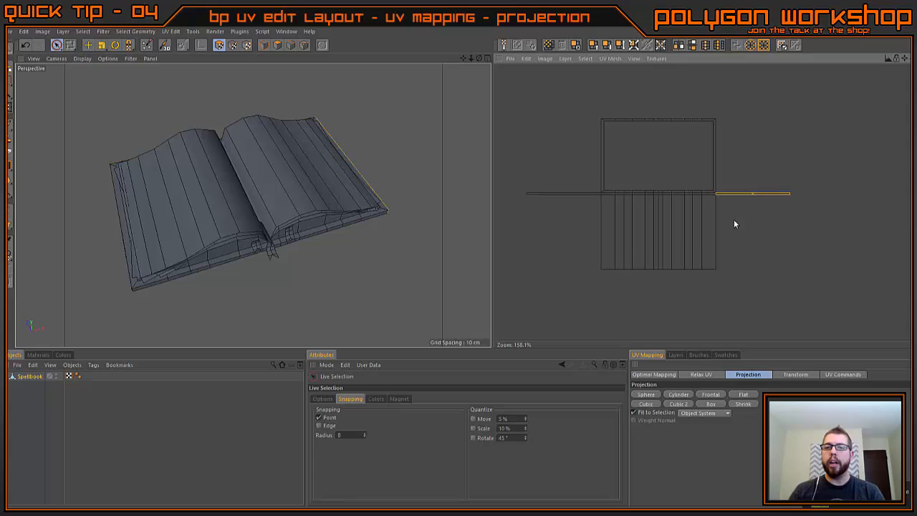
left_click_drag(823, 205, 583, 218)
key("space")
key("r")
scroll(630, 197, "up", 5)
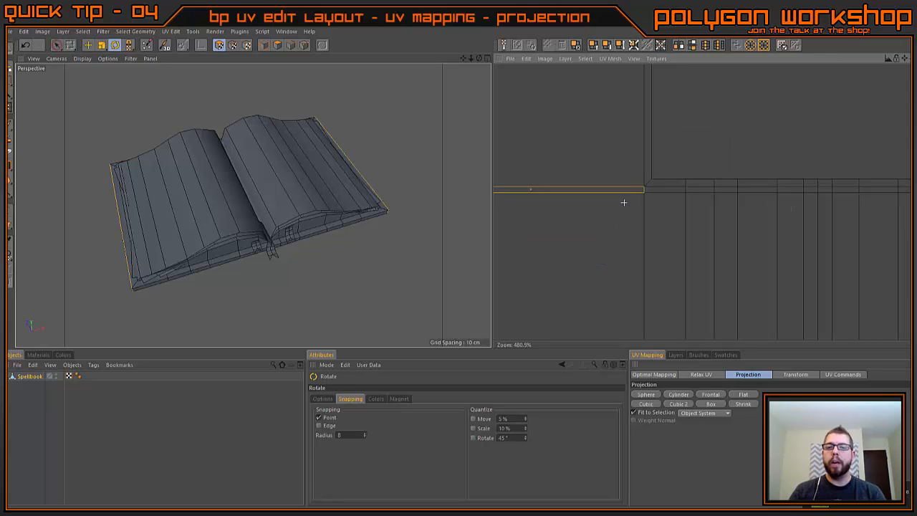
Rotate the two side edge strips upright along the side of the underside island, with rotation quantized to 45°
left_click_drag(645, 186, 627, 220)
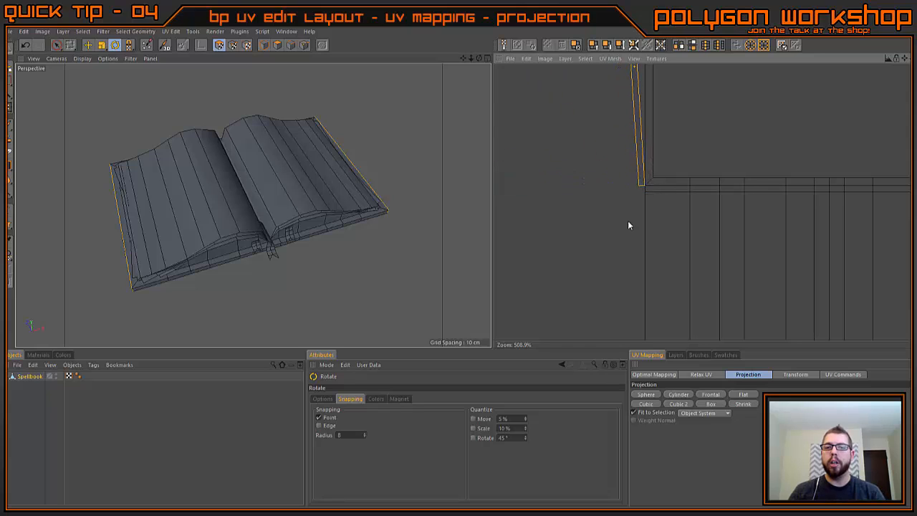
key("ctrl+z")
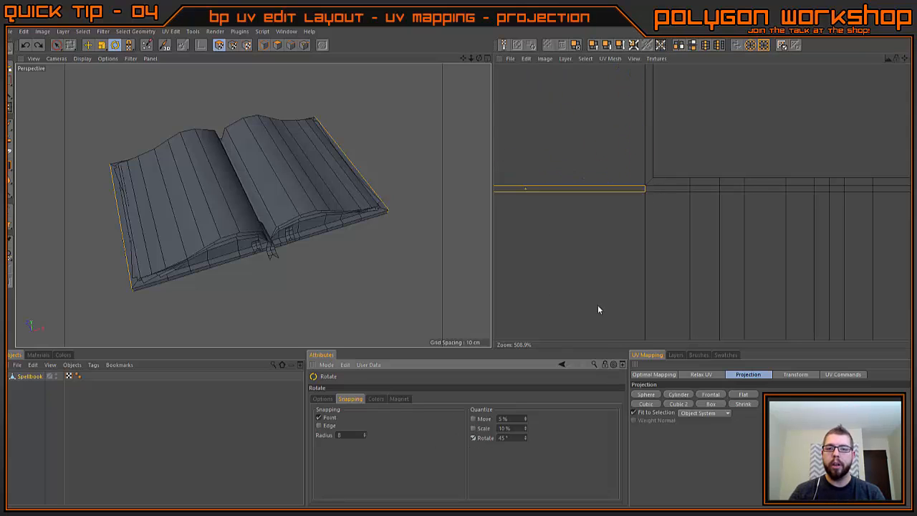
scroll(749, 167, "down", 5)
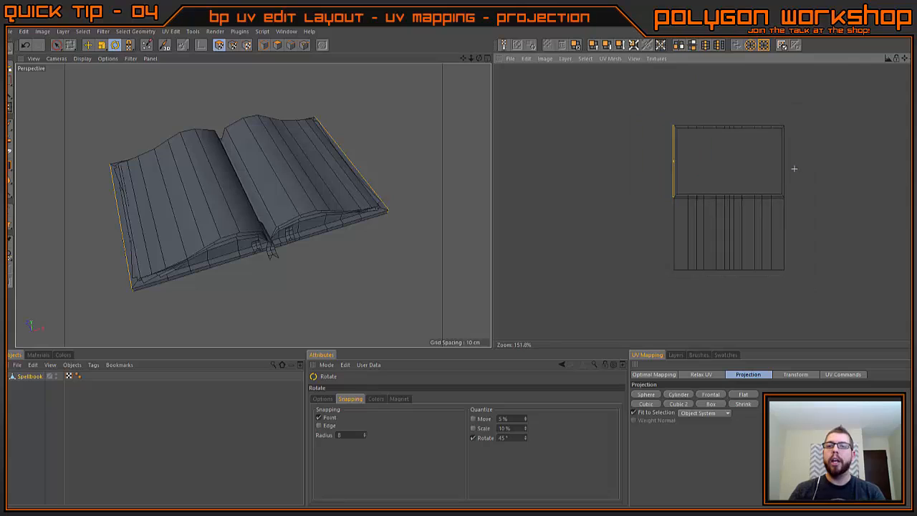
Select all the assembled cover islands in the UV view and move them into the lower right corner of the UV canvas
key("space")
left_click_drag(664, 241, 817, 261)
mouse_move(645, 92)
left_mouse_down()
mouse_move(821, 160)
mouse_move(783, 231)
mouse_move(765, 180)
mouse_move(637, 138)
left_mouse_up()
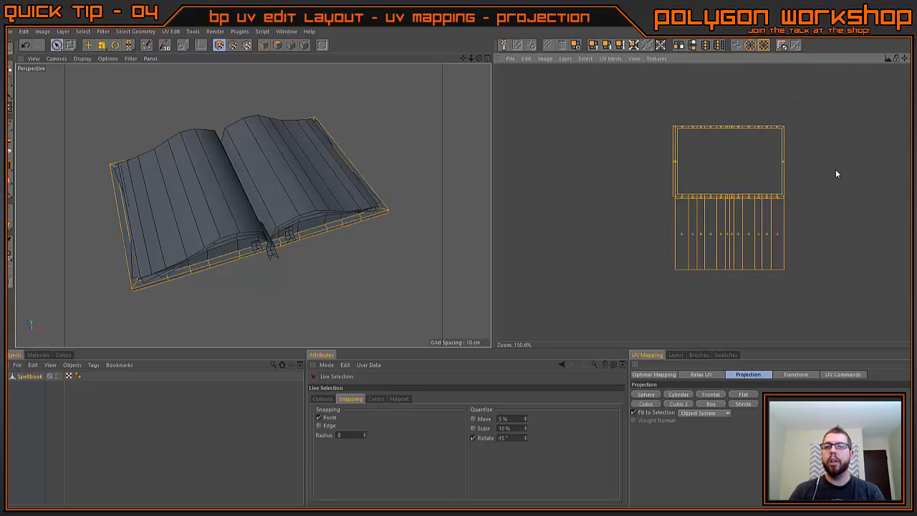
scroll(829, 171, "down", 2)
key("e")
left_click_drag(716, 193, 567, 219)
scroll(805, 184, "down", 4)
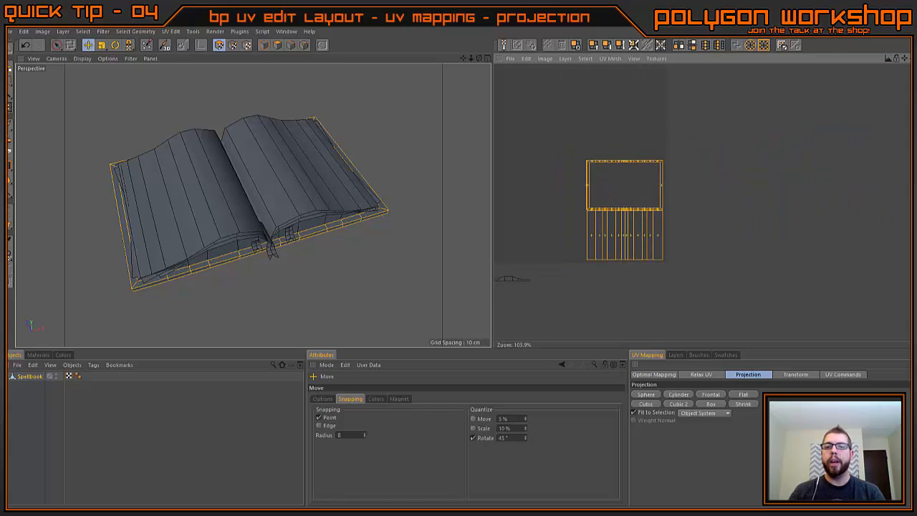
Try scaling the selected cover islands in the UV view and undo the scaling
key("t")
left_click_drag(755, 232, 801, 275)
key("ctrl+z")
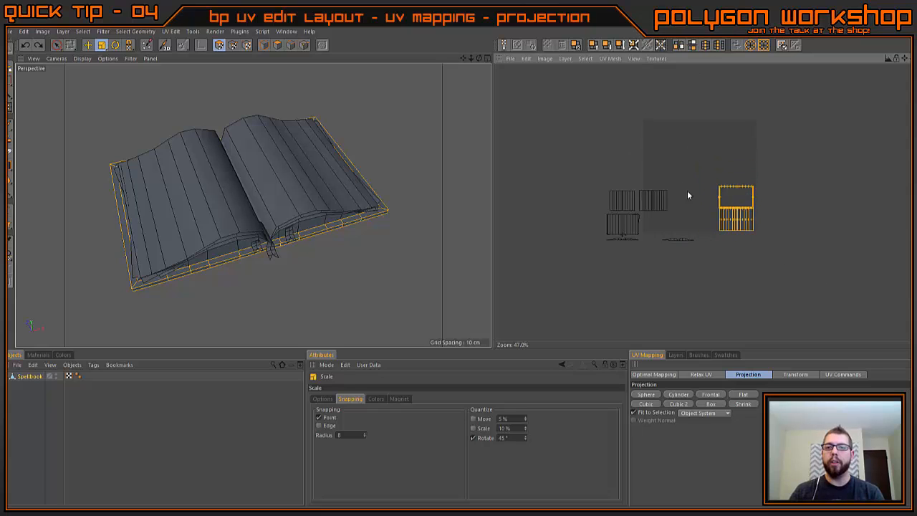
Examine the selected cover polygons on the book in polygon mode and return to UV polygon mode to view their islands
scroll(655, 213, "up", 1)
left_click_drag(415, 237, 315, 215, "alt")
left_click(276, 47)
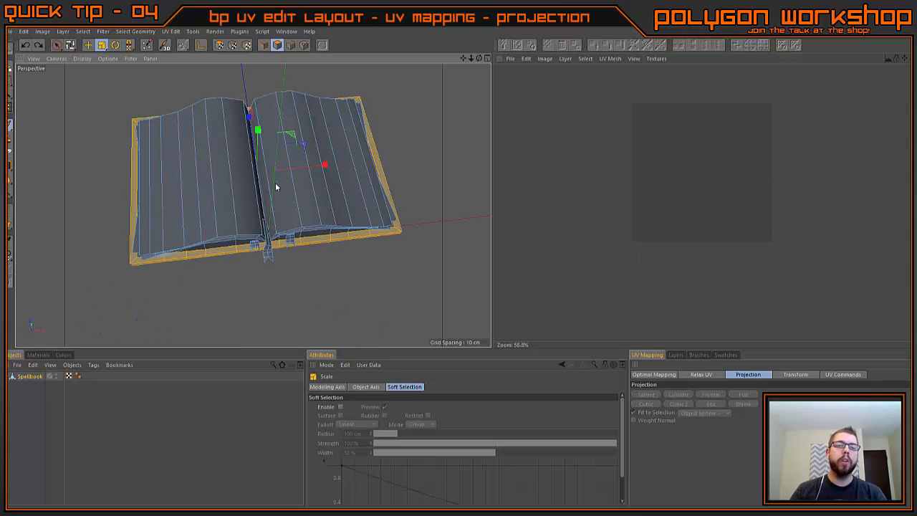
mouse_move(276, 185)
left_mouse_down("alt")
mouse_move(274, 194)
mouse_move(267, 180)
left_mouse_up("alt")
left_click(219, 45)
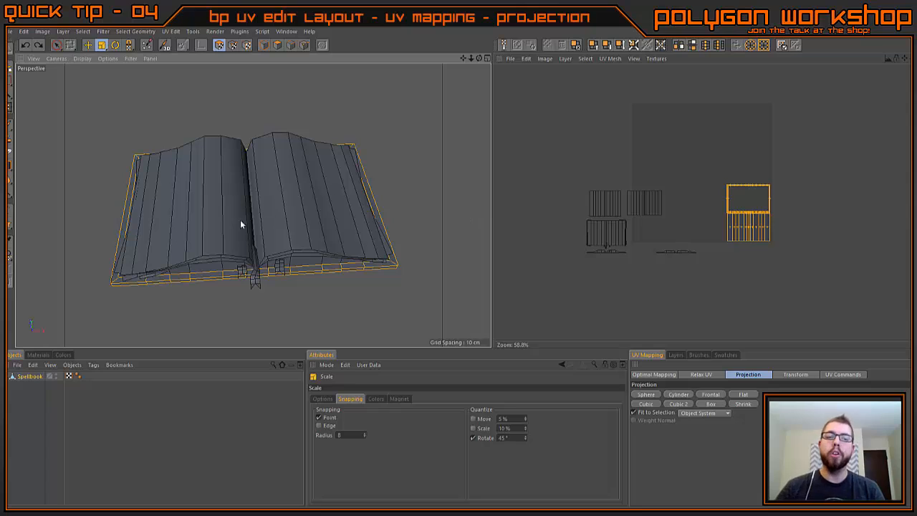
scroll(674, 190, "up", 4)
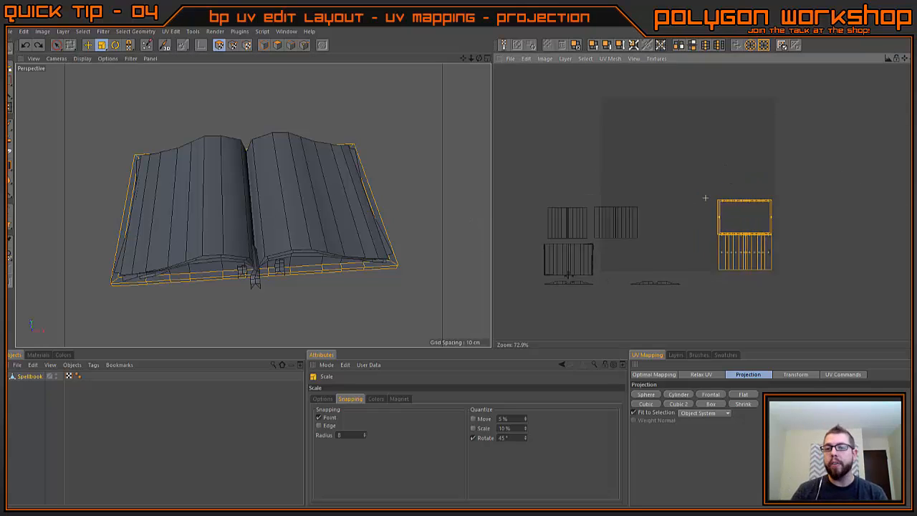